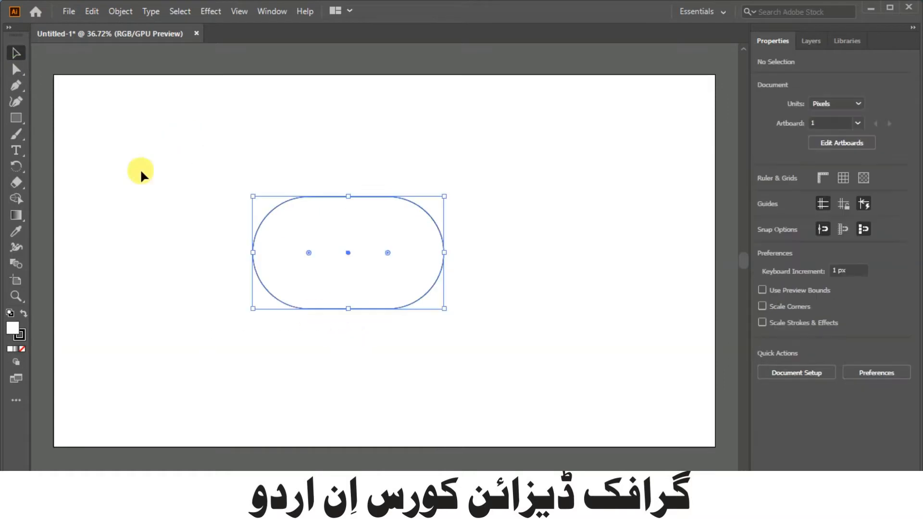
# - Start an Offset Path on the rounded rectangle and preview an offset of -30 px with Miter joins
pyautogui.rightClick(269, 199)
pyautogui.moveTo(335, 408)
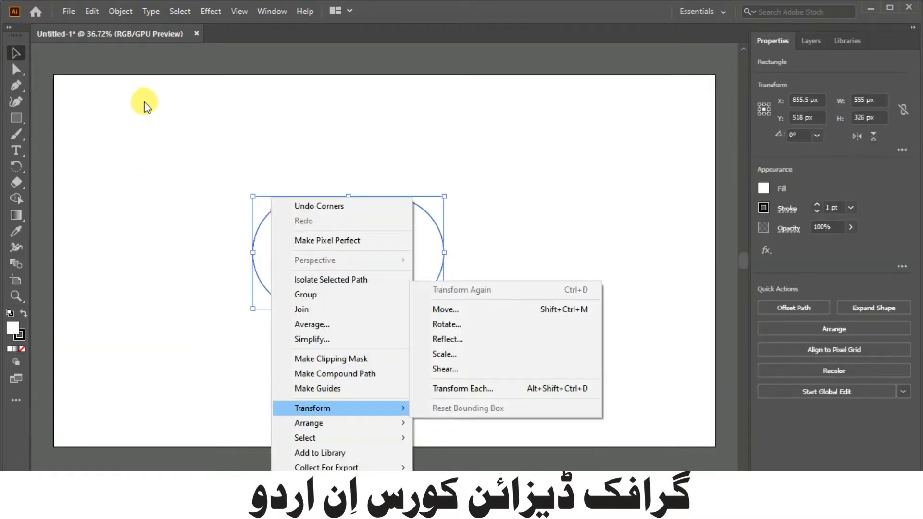
pyautogui.click(89, 13)
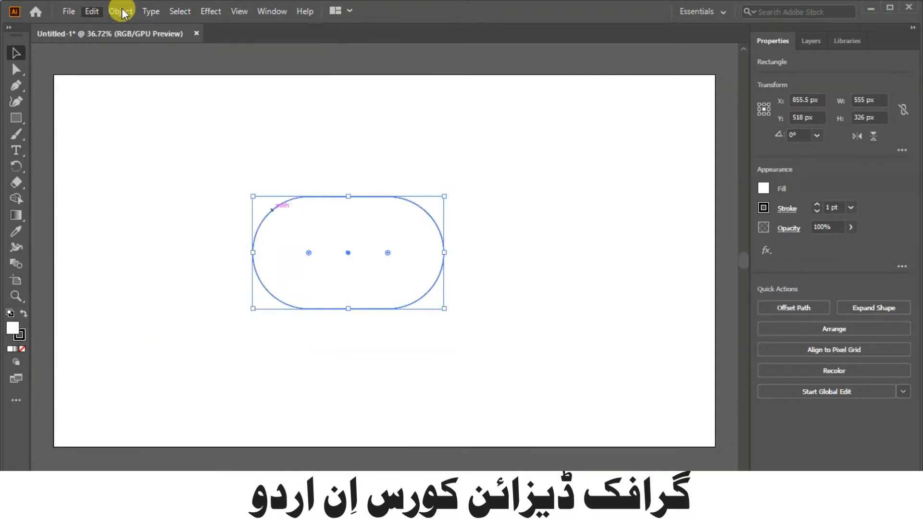
pyautogui.moveTo(124, 12)
pyautogui.moveTo(293, 327)
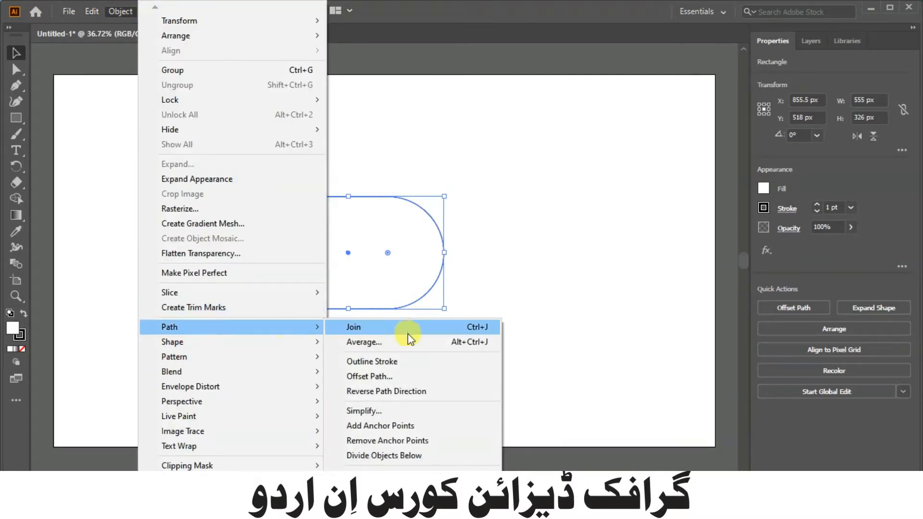
pyautogui.click(397, 376)
pyautogui.moveTo(431, 181); pyautogui.dragTo(552, 174)
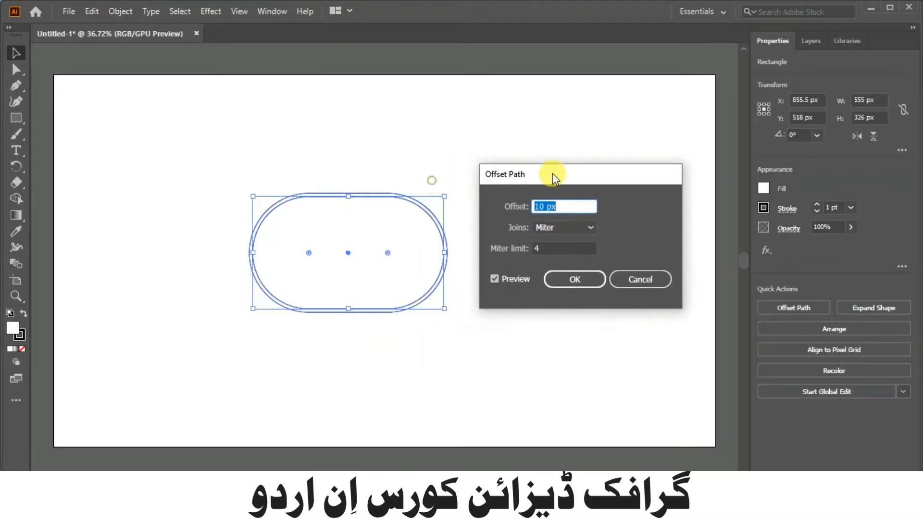
pyautogui.click(536, 205)
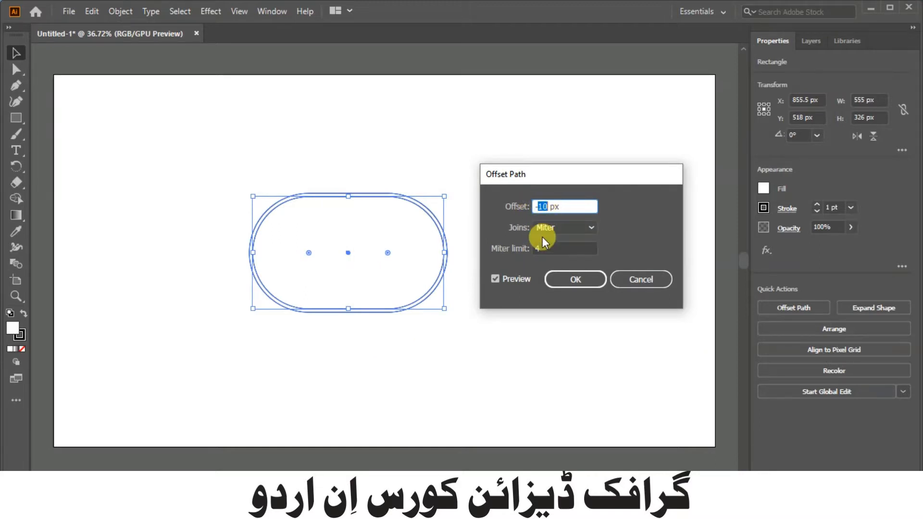
pyautogui.click(551, 247)
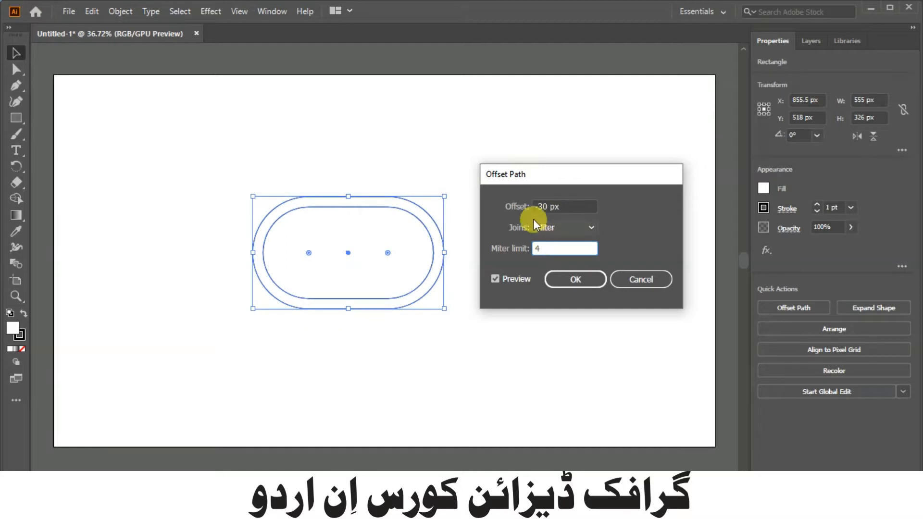
# - Change the inward path offset to -50 px and apply it
pyautogui.moveTo(538, 207); pyautogui.dragTo(543, 207)
pyautogui.write('4')
pyautogui.click(539, 248)
pyautogui.doubleClick(541, 207)
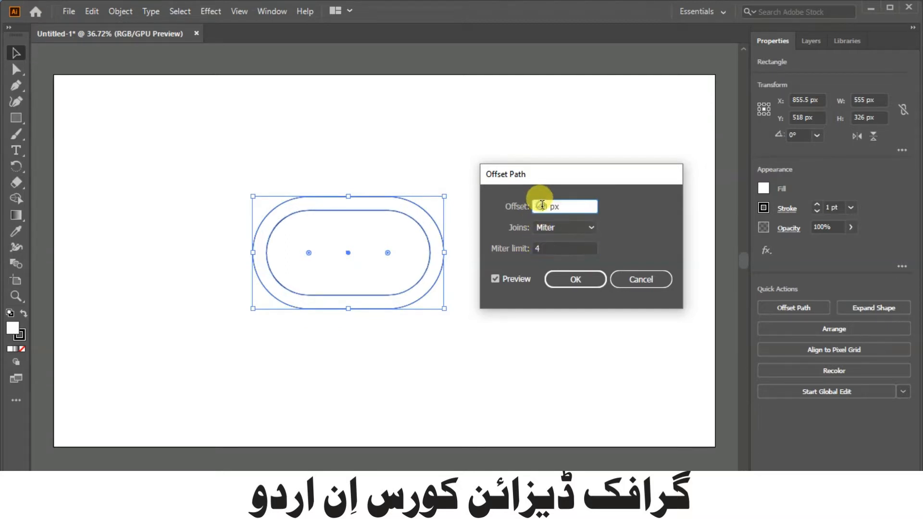
pyautogui.click(543, 247)
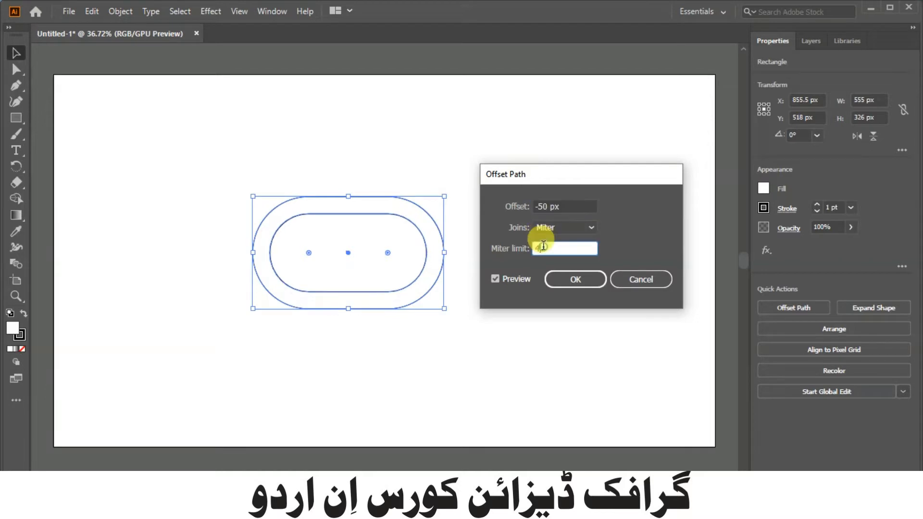
pyautogui.click(563, 282)
# - Group the two rounded outlines and duplicate the group directly below so that the adjoining bands overlap
pyautogui.moveTo(239, 157); pyautogui.dragTo(403, 346)
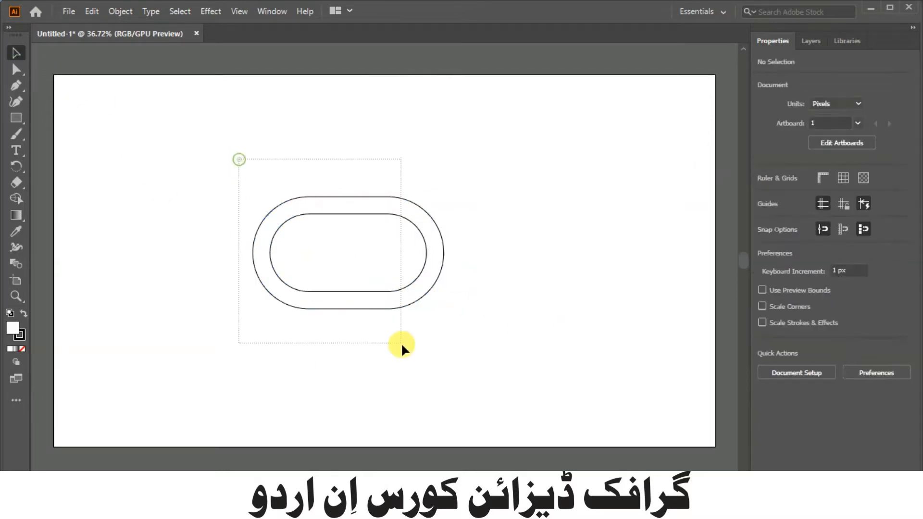
pyautogui.rightClick(309, 208)
pyautogui.click(374, 290)
pyautogui.moveTo(388, 287); pyautogui.dragTo(379, 330)
pyautogui.click(531, 309)
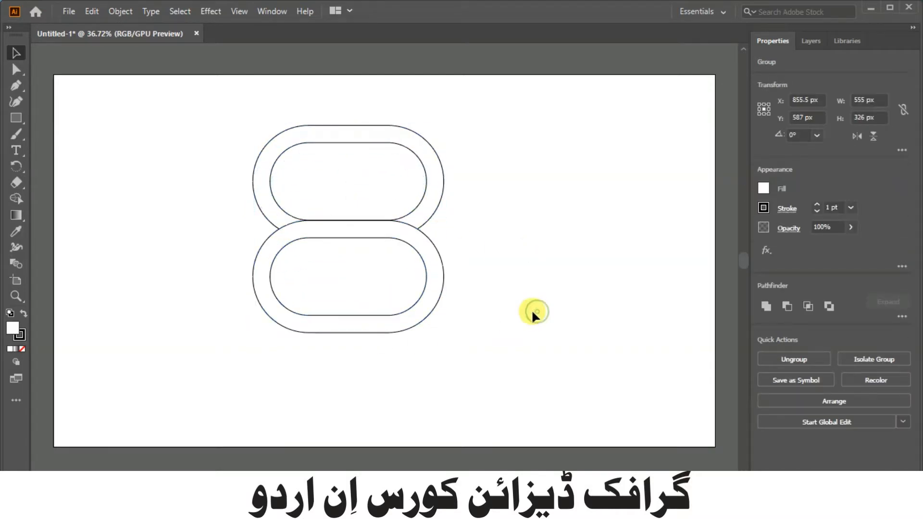
pyautogui.click(431, 310)
pyautogui.click(584, 192)
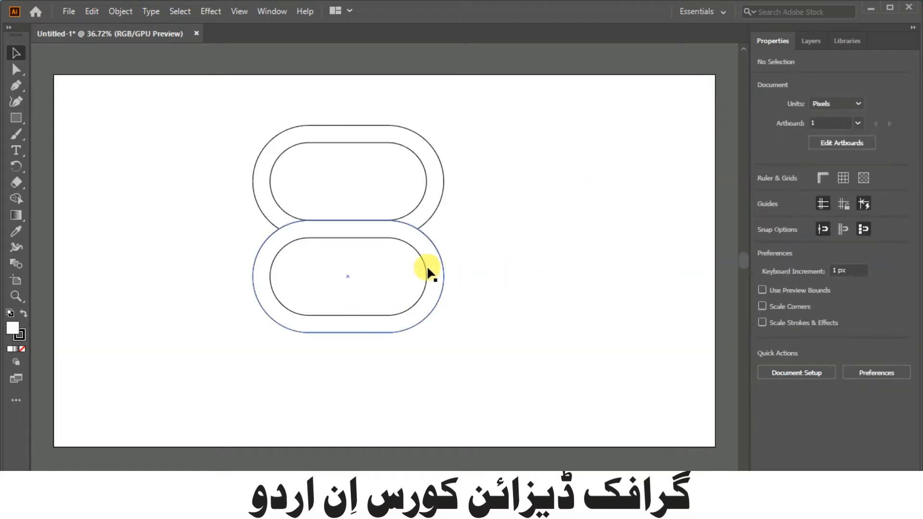
pyautogui.keyDown('alt'); pyautogui.scroll(8, 372, 233); pyautogui.keyUp('alt')
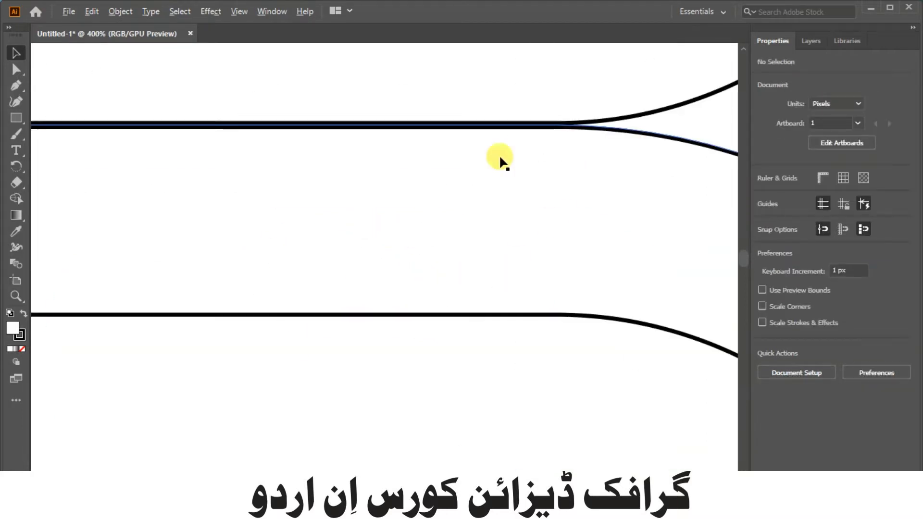
pyautogui.scroll(-8, 367, 150)
pyautogui.moveTo(558, 84); pyautogui.dragTo(302, 374)
pyautogui.click(16, 199)
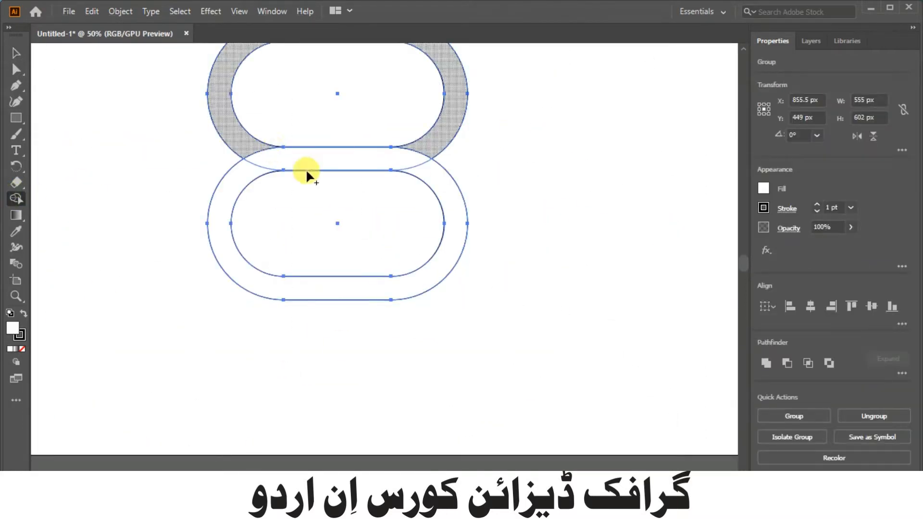
pyautogui.click(16, 54)
pyautogui.click(61, 119)
# - Copy the lower rounded group and paste it in front of the original
pyautogui.moveTo(546, 221); pyautogui.dragTo(408, 269)
pyautogui.click(89, 12)
pyautogui.click(115, 76)
pyautogui.click(91, 10)
pyautogui.click(142, 105)
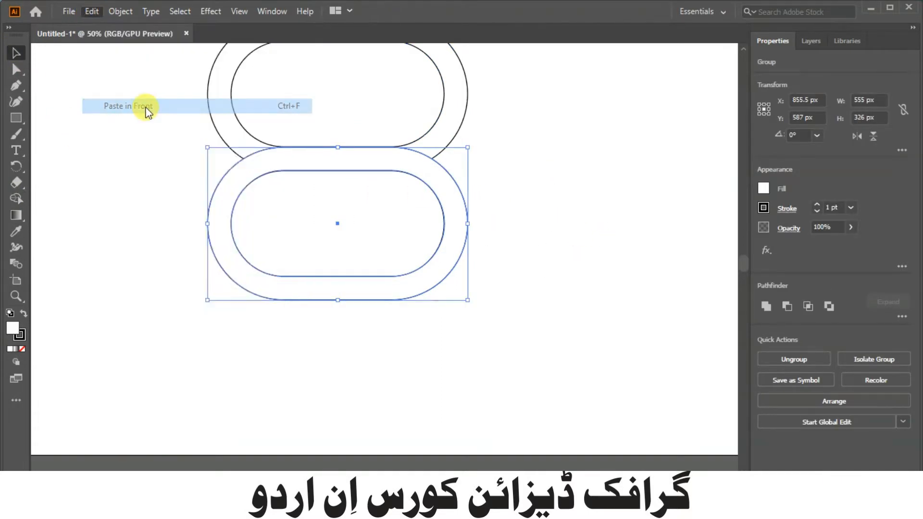
pyautogui.hotkey('ctrl', 'shift', 'a')
pyautogui.click(357, 172)
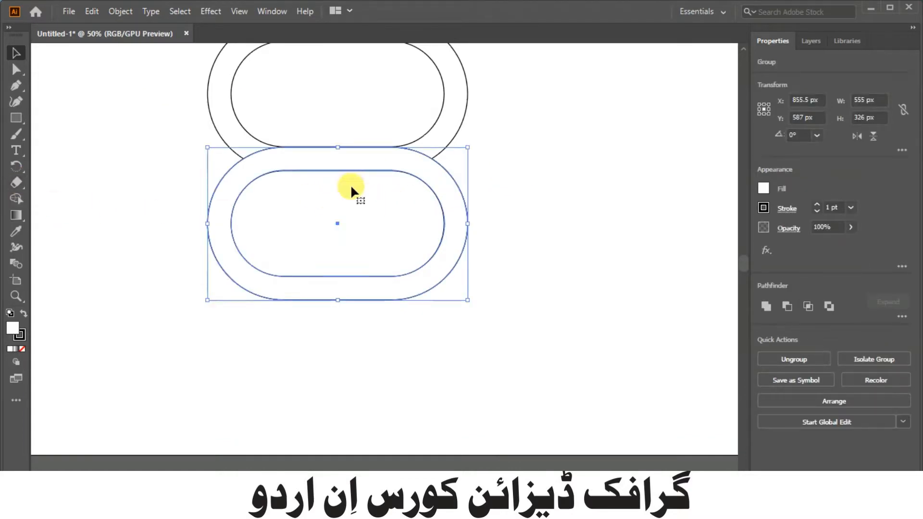
# - Rotate the pasted group to 270° and move it down so its upper and right edges align with the lower group
pyautogui.moveTo(472, 143); pyautogui.dragTo(417, 340)
pyautogui.moveTo(412, 234); pyautogui.dragTo(465, 287)
pyautogui.click(586, 130)
# - Remove the fill from all the rounded shapes so only their outlines remain
pyautogui.hotkey('ctrl', 'a')
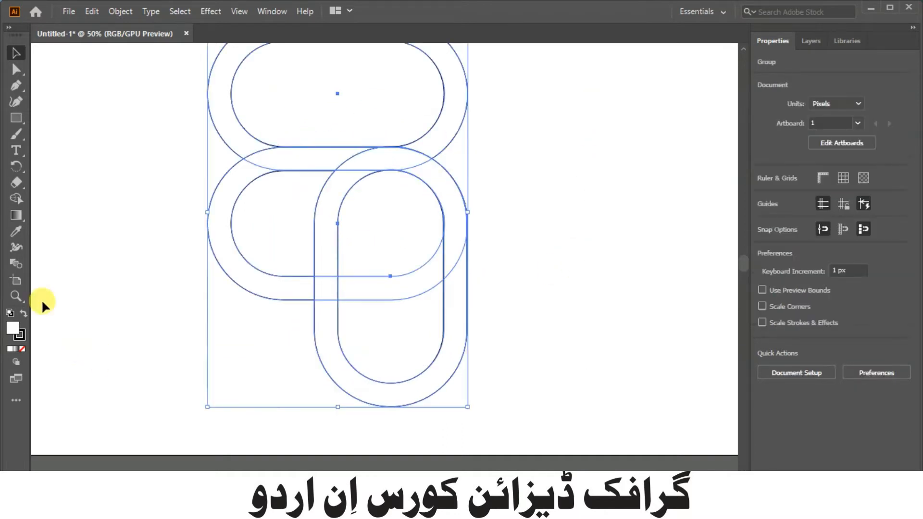
pyautogui.click(22, 349)
pyautogui.click(513, 170)
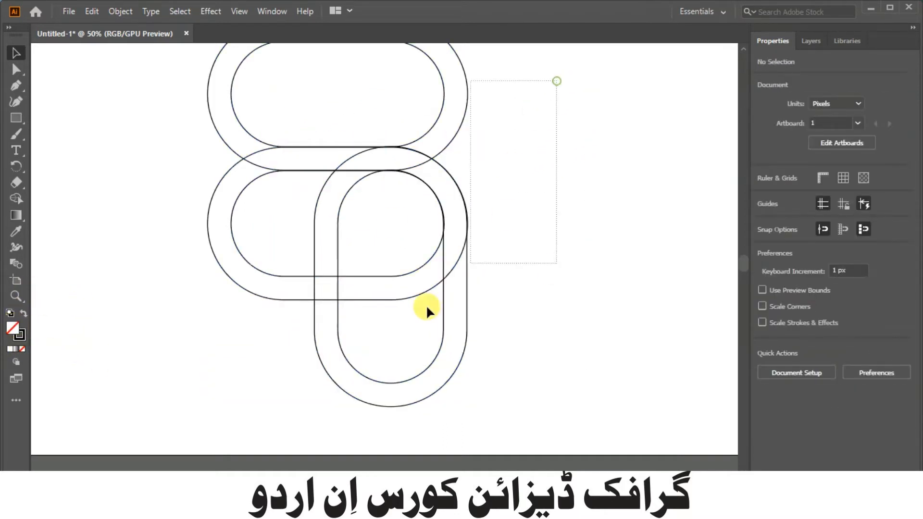
pyautogui.moveTo(427, 308); pyautogui.dragTo(158, 346)
pyautogui.click(16, 198)
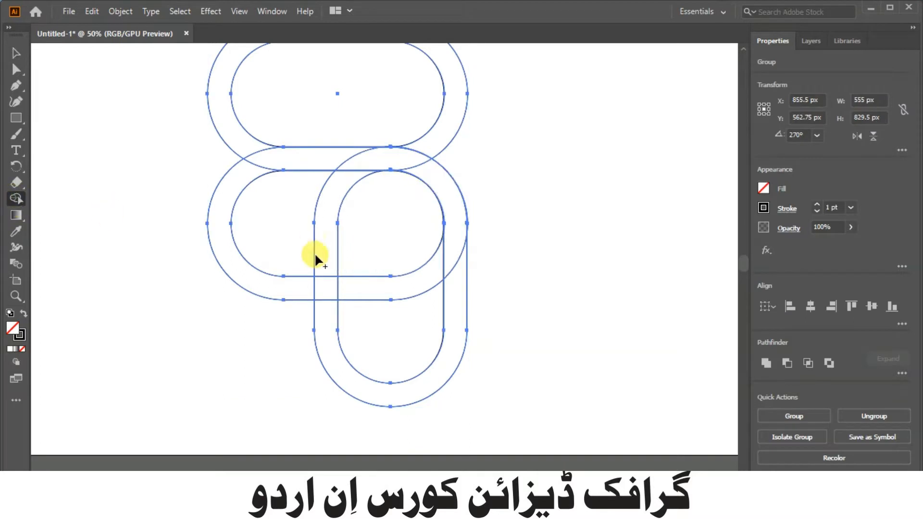
pyautogui.click(17, 54)
# - Ungroup the vertical rounded shape into its separate outlines
pyautogui.click(416, 394)
pyautogui.click(421, 372)
pyautogui.rightClick(422, 373)
pyautogui.click(510, 249)
pyautogui.click(590, 290)
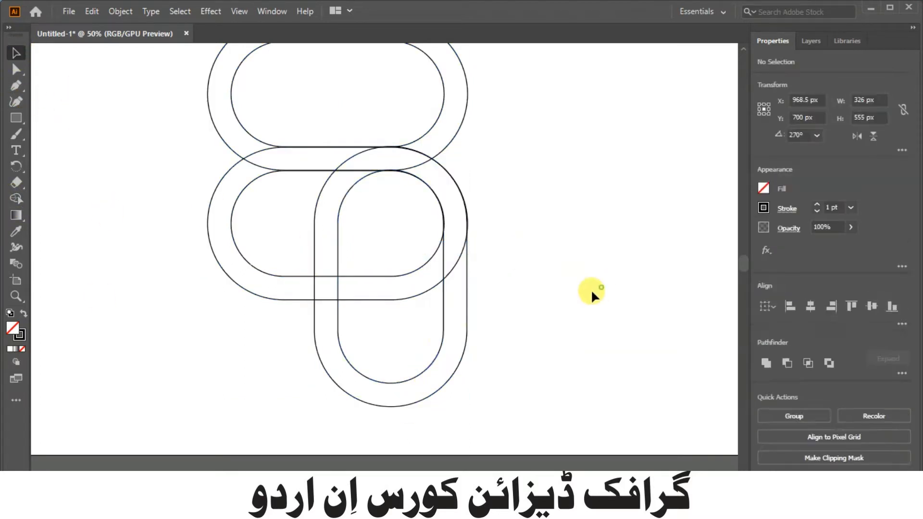
# - Add an offset path of -30 px inside the vertical shape's inner outline
pyautogui.click(443, 337)
pyautogui.click(120, 11)
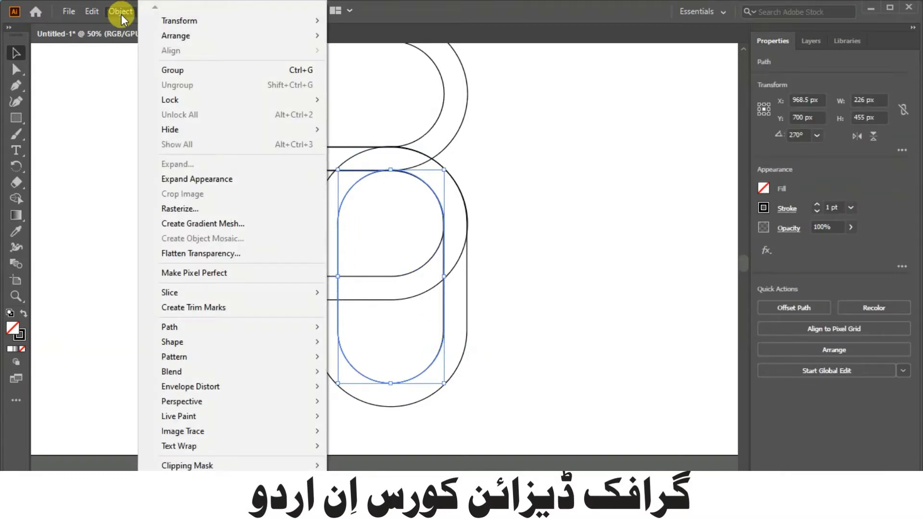
pyautogui.moveTo(183, 330)
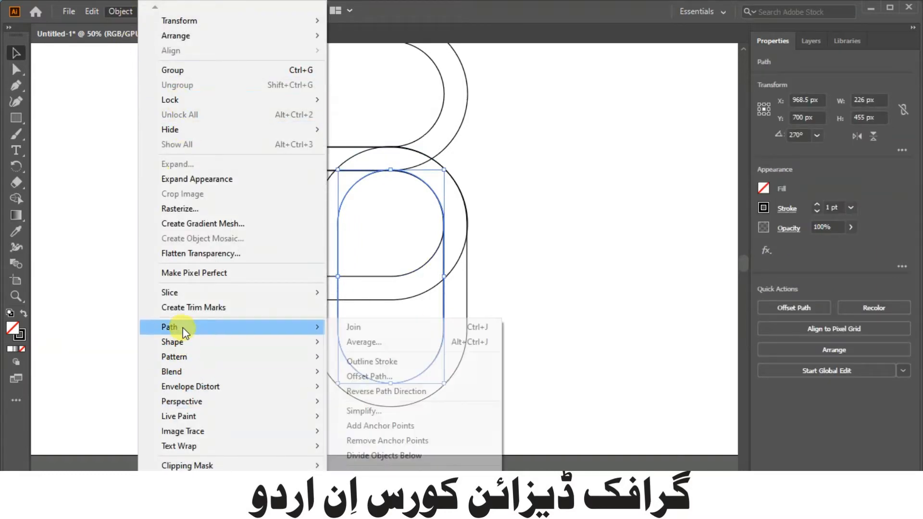
pyautogui.click(380, 375)
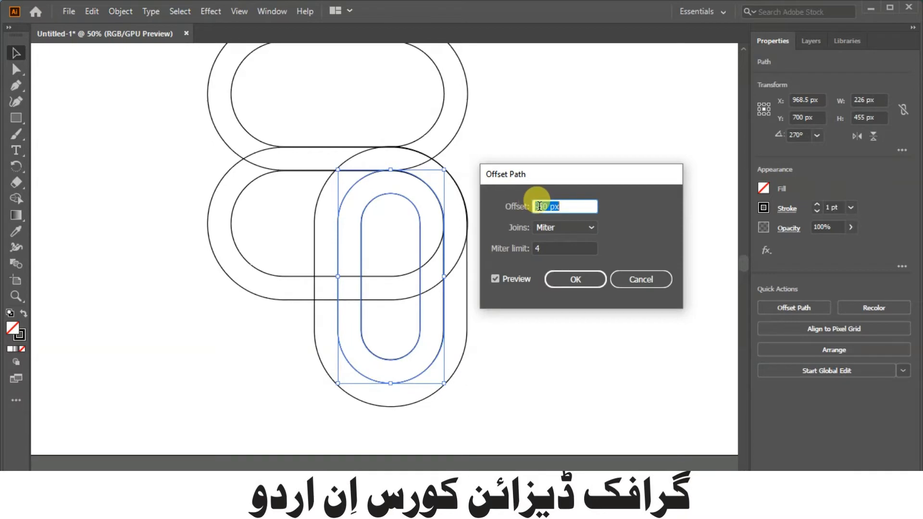
pyautogui.write('3')
pyautogui.click(553, 246)
pyautogui.click(572, 281)
# - Group the three outlines of the vertical rounded shape
pyautogui.moveTo(552, 298); pyautogui.dragTo(346, 379)
pyautogui.moveTo(540, 323); pyautogui.dragTo(295, 410)
pyautogui.rightClick(351, 362)
pyautogui.click(427, 169)
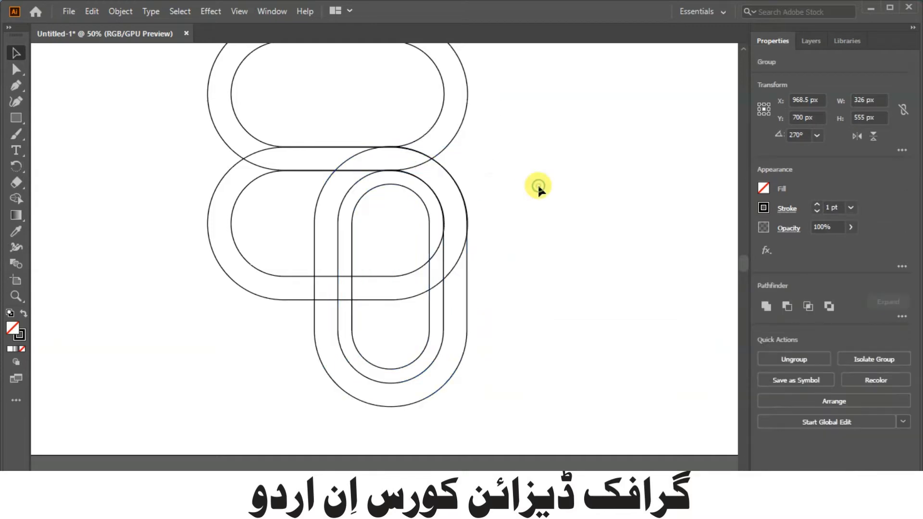
pyautogui.click(530, 186)
# - Draw a 50 px wide rectangle over the vertical shape's left band and stretch it to about 701 px tall, past the upper shape
pyautogui.scroll(5, 532, 192)
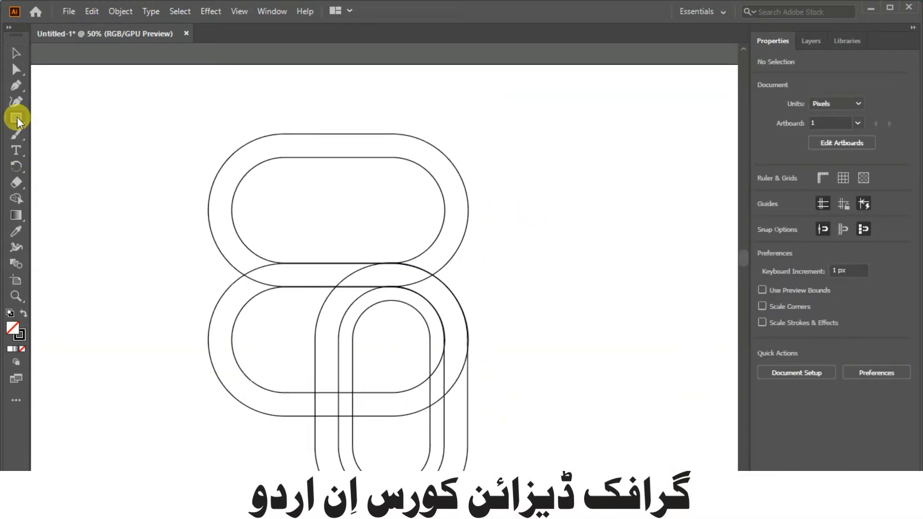
pyautogui.click(16, 118)
pyautogui.scroll(-3, 315, 132)
pyautogui.moveTo(302, 302); pyautogui.dragTo(328, 317)
pyautogui.click(16, 53)
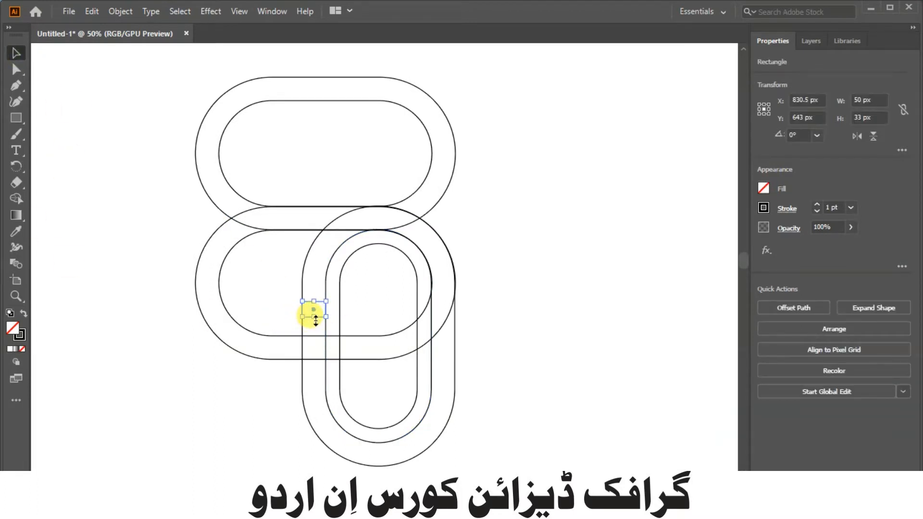
pyautogui.moveTo(315, 318); pyautogui.dragTo(313, 393)
pyautogui.moveTo(313, 302); pyautogui.dragTo(321, 63)
pyautogui.moveTo(125, 276); pyautogui.dragTo(440, 375)
pyautogui.click(16, 198)
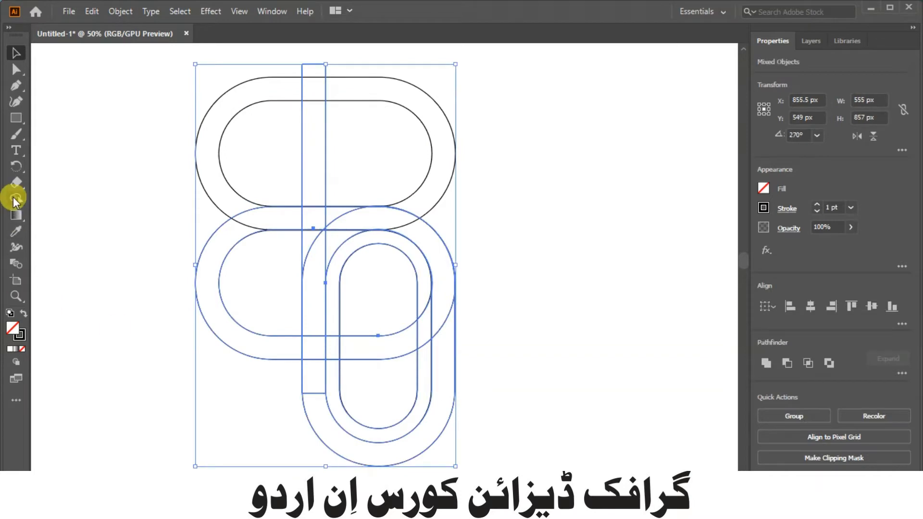
pyautogui.click(16, 53)
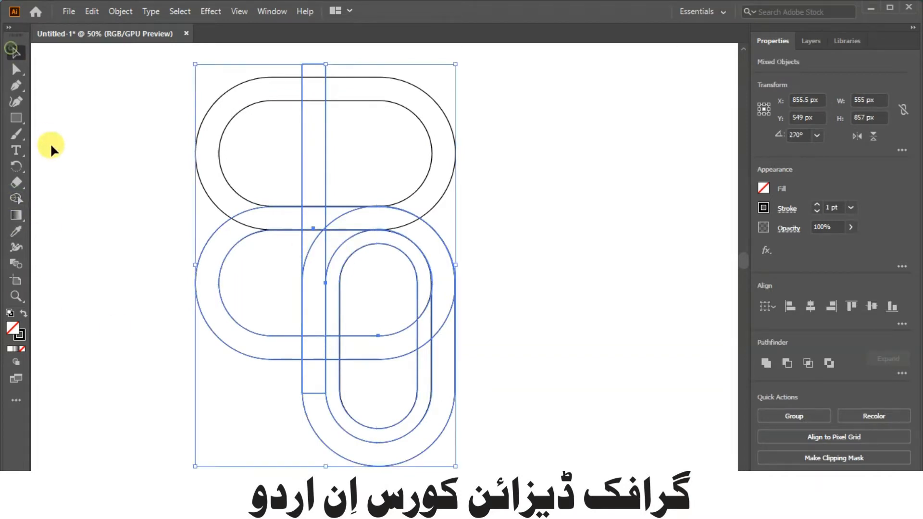
pyautogui.click(51, 145)
# - Duplicate the tall bar to the right, aligning it with the left edge of the innermost vertical outline
pyautogui.click(325, 182)
pyautogui.moveTo(328, 169); pyautogui.dragTo(366, 179)
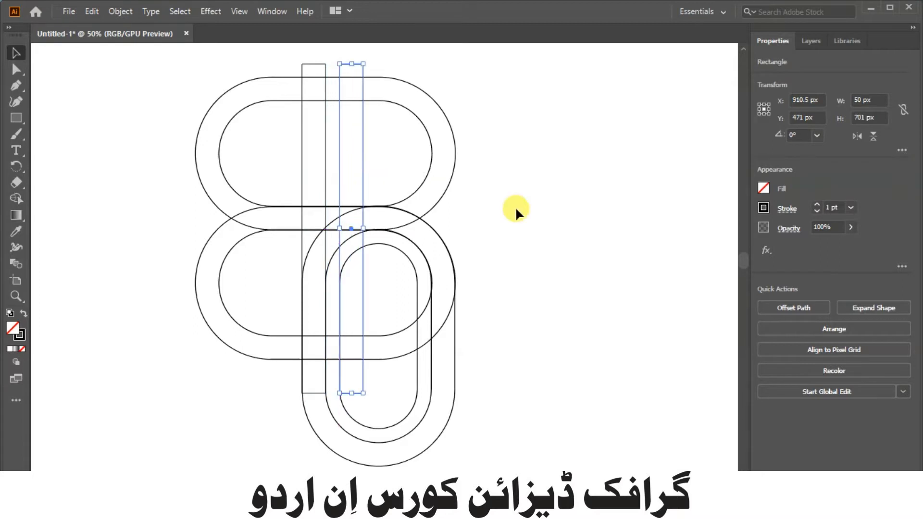
pyautogui.click(515, 207)
# - Duplicate the second tall bar, rotate the copy horizontal and place it across the upper half of the top rounded shape
pyautogui.click(360, 163)
pyautogui.moveTo(359, 167); pyautogui.dragTo(410, 167)
pyautogui.moveTo(415, 63); pyautogui.dragTo(542, 218)
pyautogui.moveTo(484, 240); pyautogui.dragTo(407, 137)
pyautogui.click(599, 160)
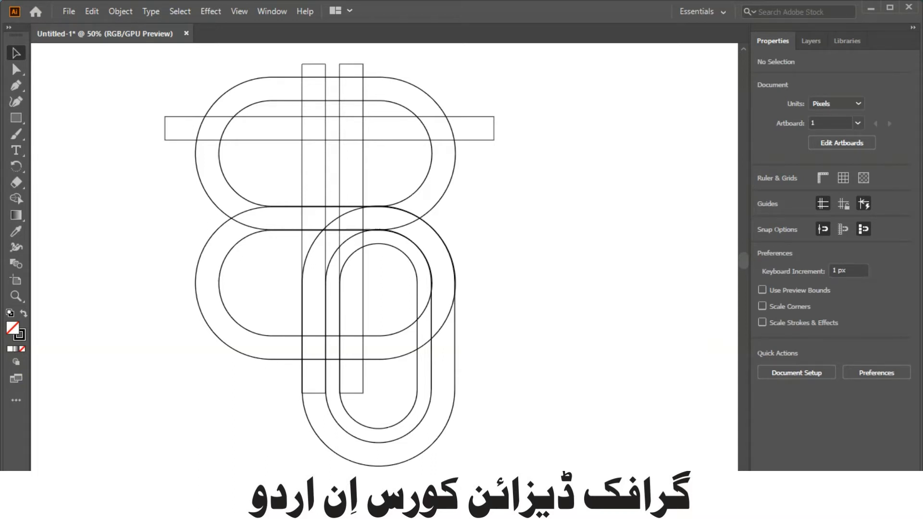
# - Select the whole construction and place a duplicate of it to the right as a spare copy
pyautogui.moveTo(565, 381); pyautogui.dragTo(566, 380)
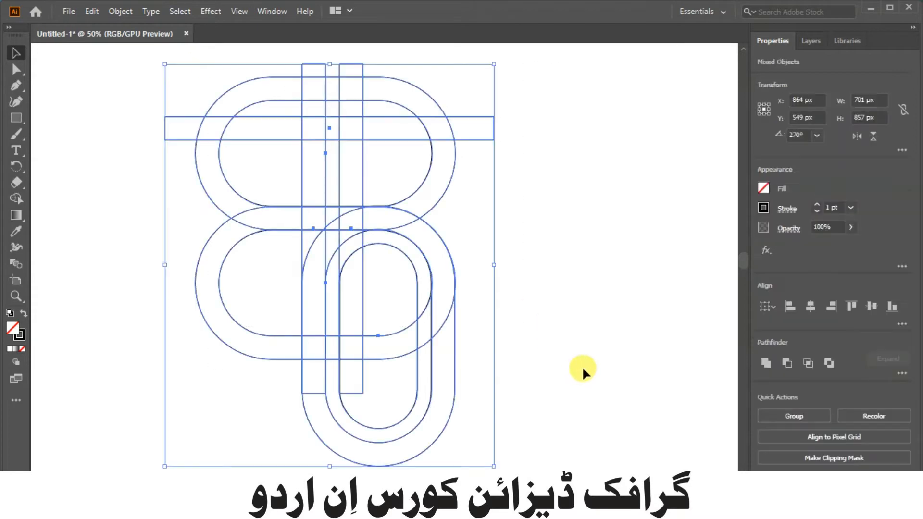
pyautogui.moveTo(450, 318); pyautogui.dragTo(666, 354)
pyautogui.moveTo(451, 318); pyautogui.dragTo(684, 335)
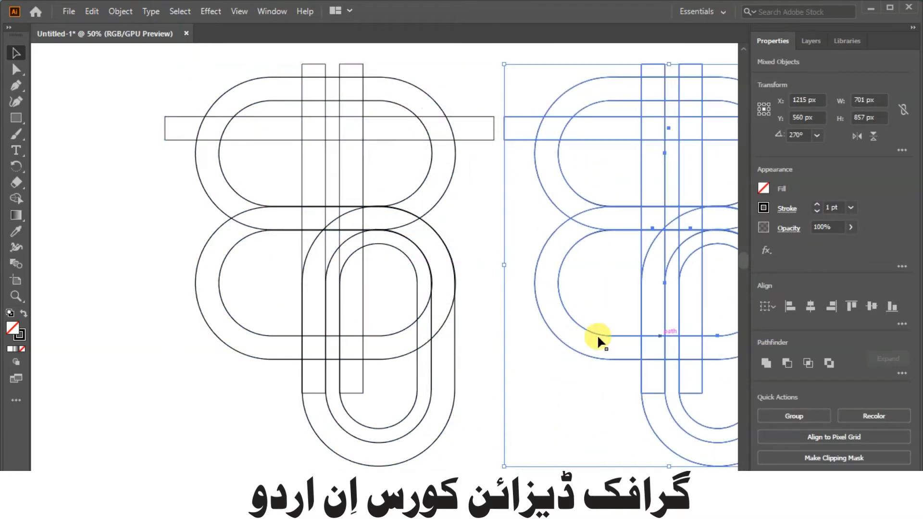
pyautogui.moveTo(528, 243); pyautogui.dragTo(605, 307)
# - Select the original construction and merge the upper stub, upper shape's outer curve and lower-left vertical band into one S-shape with Shape Builder
pyautogui.moveTo(187, 79); pyautogui.dragTo(541, 417)
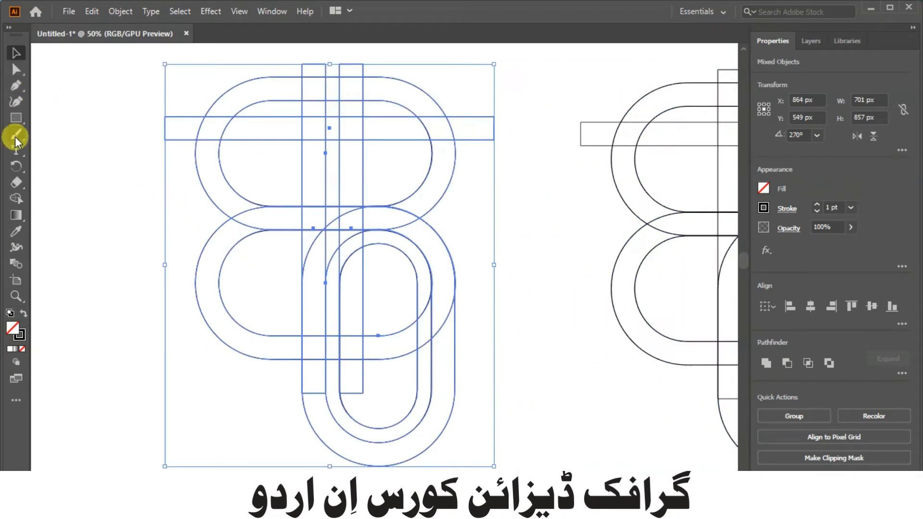
pyautogui.click(16, 198)
pyautogui.moveTo(317, 106)
pyautogui.mouseDown()
pyautogui.moveTo(373, 86)
pyautogui.moveTo(423, 107)
pyautogui.mouseUp()
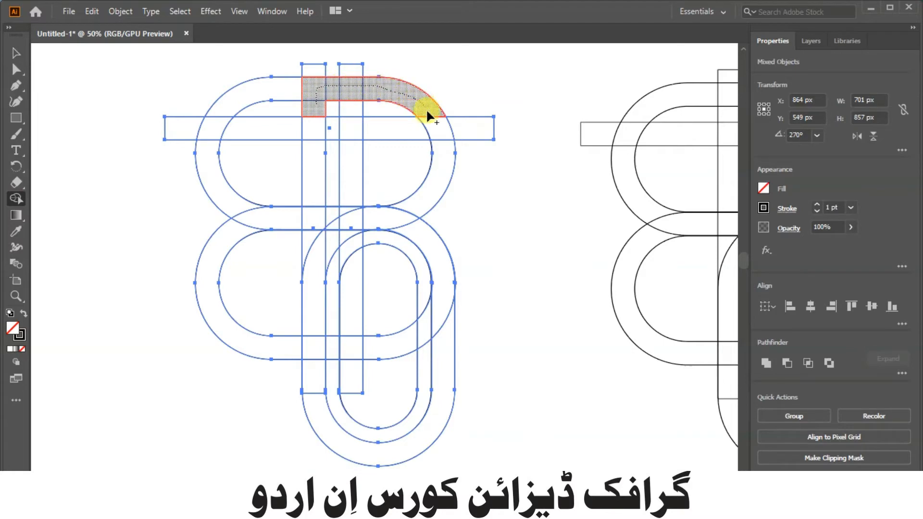
pyautogui.moveTo(439, 155); pyautogui.dragTo(420, 178)
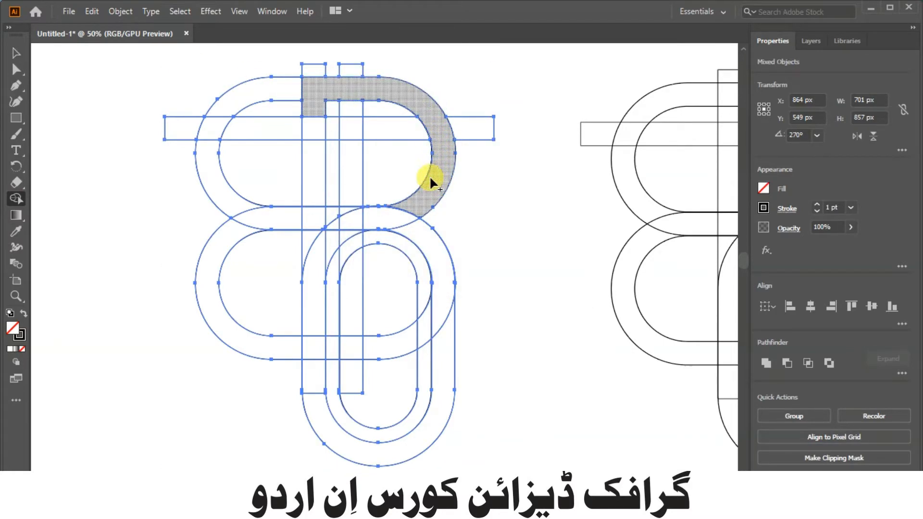
pyautogui.moveTo(392, 212); pyautogui.dragTo(347, 209)
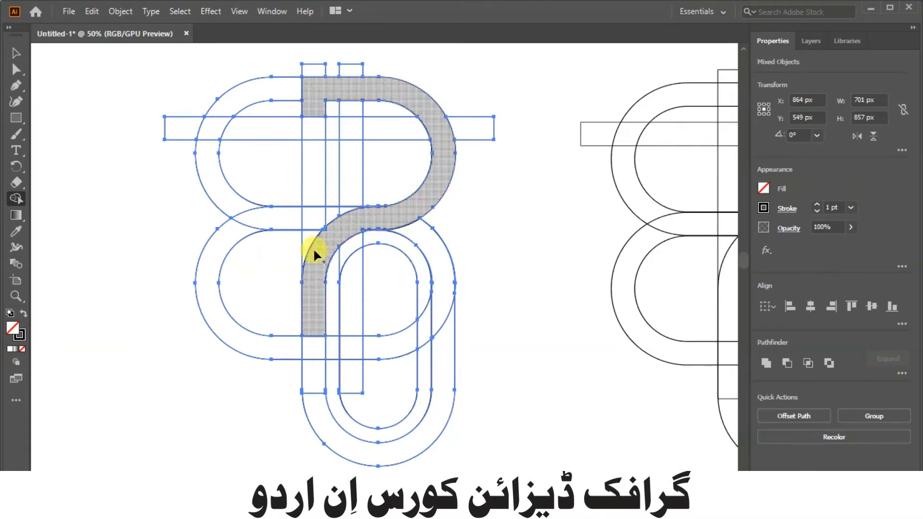
pyautogui.moveTo(316, 349); pyautogui.dragTo(315, 281)
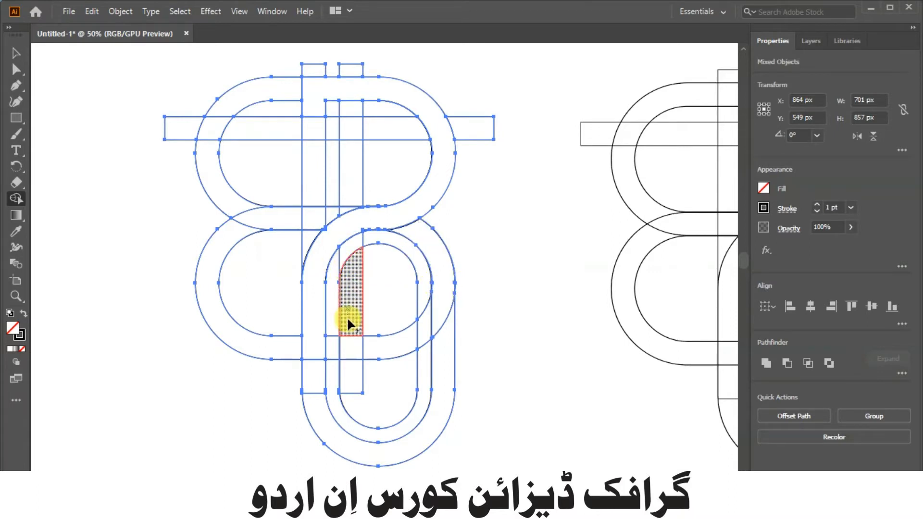
# - Merge the inner vertical bar with the lower loop's band, joined to the S-shape, and fill the merged regions with bright red
pyautogui.moveTo(386, 344); pyautogui.dragTo(421, 323)
pyautogui.moveTo(397, 212); pyautogui.dragTo(447, 262)
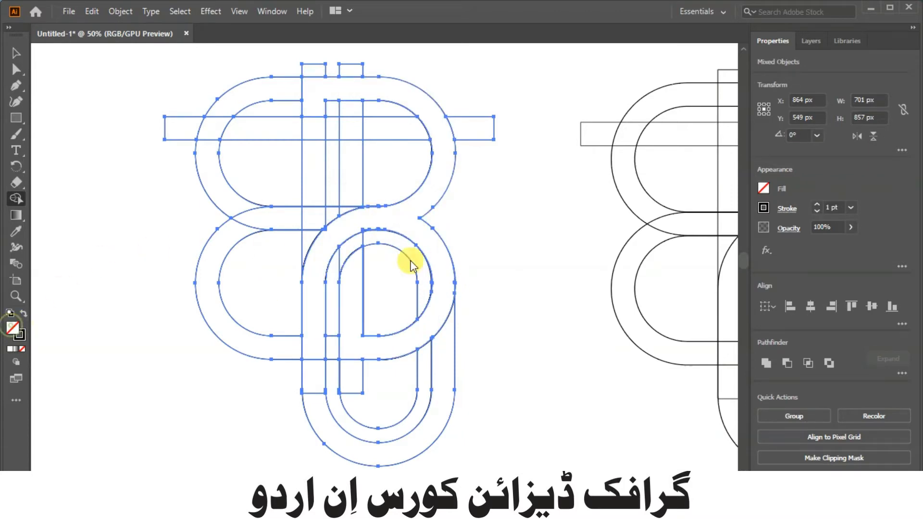
pyautogui.click(657, 199)
pyautogui.click(810, 170)
pyautogui.click(342, 88)
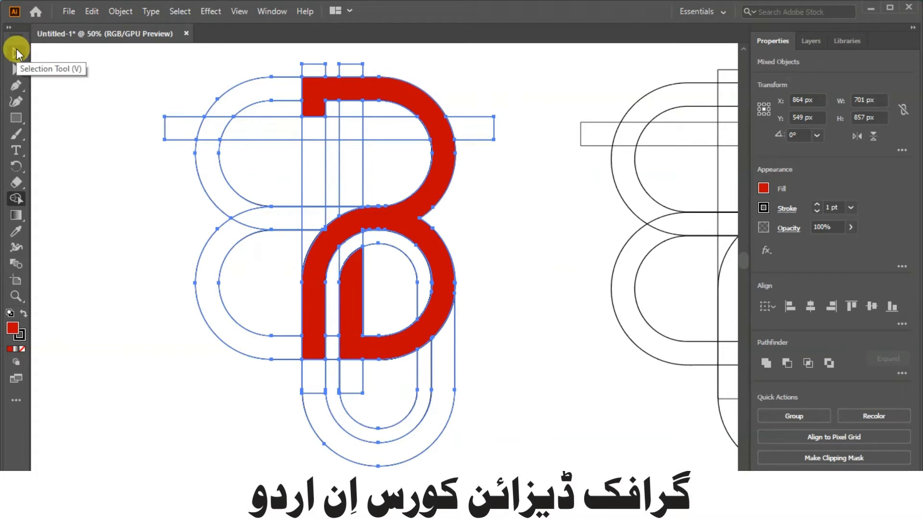
# - Fill the small square under the upper stub red and move it with the mark out to the left of the construction
pyautogui.click(16, 52)
pyautogui.click(16, 69)
pyautogui.click(168, 136)
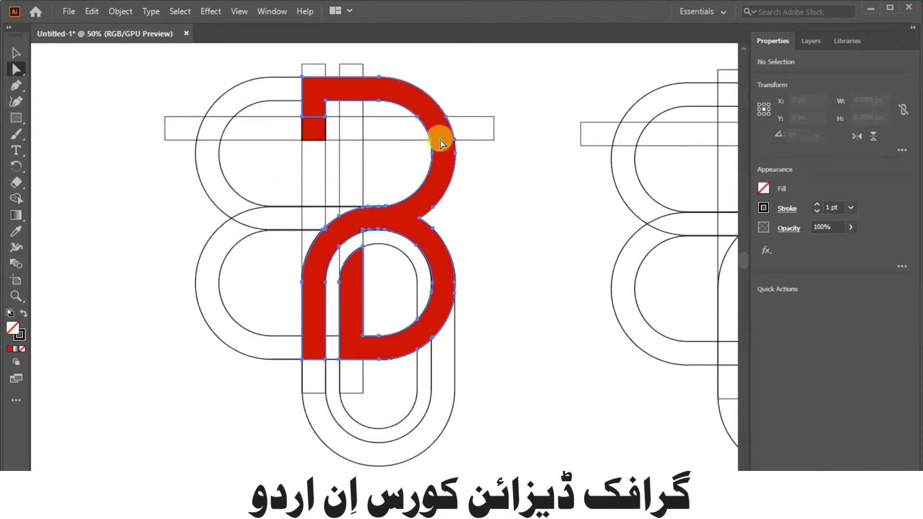
pyautogui.click(439, 140)
pyautogui.click(16, 53)
pyautogui.click(122, 193)
pyautogui.click(445, 159)
pyautogui.keyDown('shift'); pyautogui.click(317, 129); pyautogui.keyUp('shift')
pyautogui.moveTo(363, 178); pyautogui.dragTo(144, 239)
pyautogui.hotkey('ctrl', 'z')
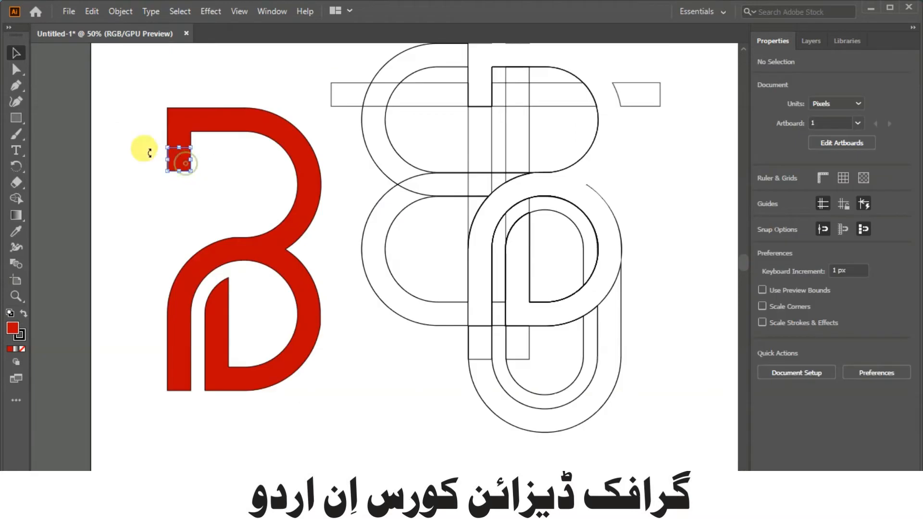
# - Round the small square's corners fully into a 50 px circle and nudge it 10 px down from the stub
pyautogui.click(16, 72)
pyautogui.scroll(4, 182, 166)
pyautogui.moveTo(136, 99); pyautogui.dragTo(248, 198)
pyautogui.click(272, 195)
pyautogui.click(167, 149)
pyautogui.press('Down')
pyautogui.press('Down')
pyautogui.press('Down')
pyautogui.press('Down')
pyautogui.press('Down')
pyautogui.press('Down')
pyautogui.press('Down')
pyautogui.press('Down')
pyautogui.press('Down')
pyautogui.press('Down')
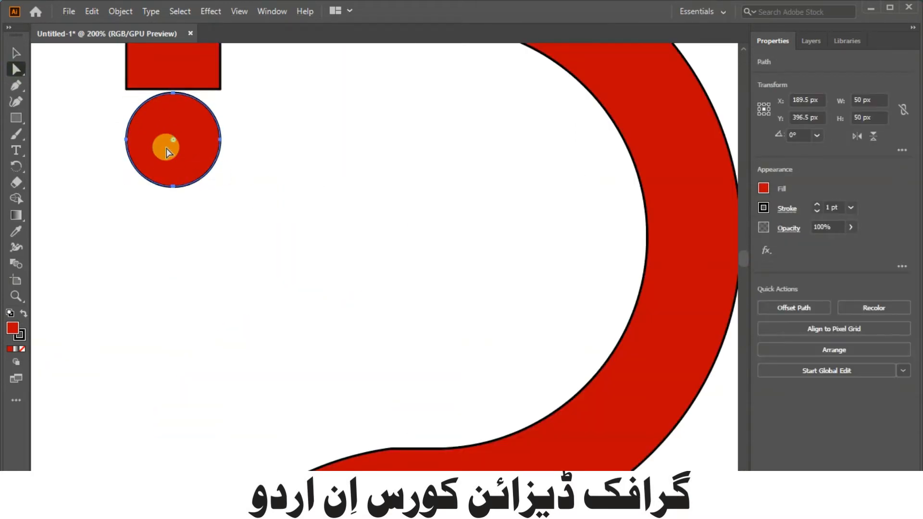
pyautogui.click(287, 136)
pyautogui.scroll(-6, 287, 136)
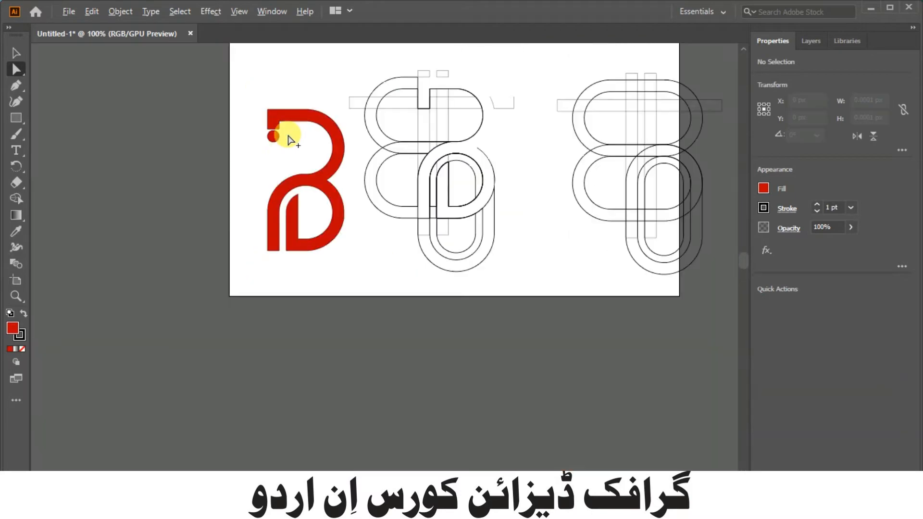
# - Round the corner point on the upper edge where the red mark's S-curve meets the flat segment
pyautogui.scroll(4, 288, 192)
pyautogui.scroll(4, 346, 122)
pyautogui.scroll(3, 346, 122)
pyautogui.click(292, 196)
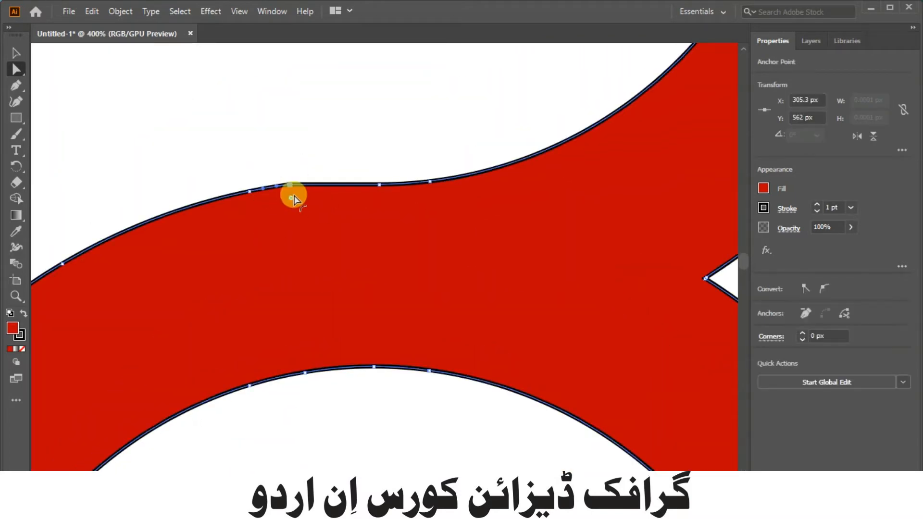
pyautogui.moveTo(292, 204); pyautogui.dragTo(394, 423)
pyautogui.click(313, 99)
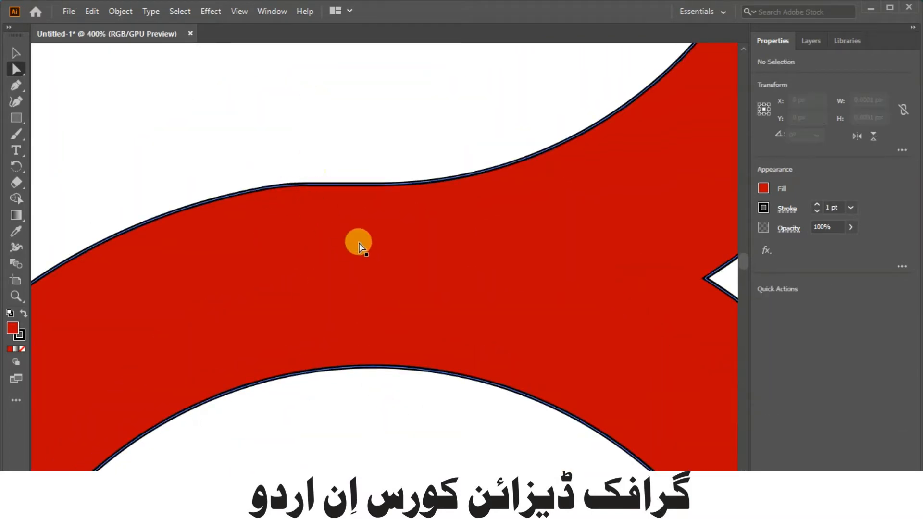
pyautogui.moveTo(433, 274); pyautogui.dragTo(330, 145)
pyautogui.scroll(-4, 336, 159)
pyautogui.scroll(-4, 408, 206)
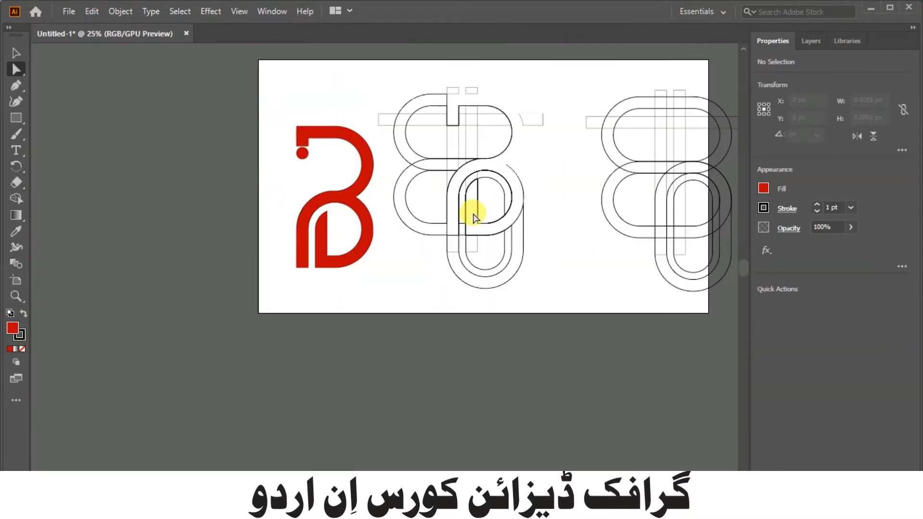
# - Remove the black stroke from all parts of the red mark
pyautogui.moveTo(288, 110); pyautogui.dragTo(375, 295)
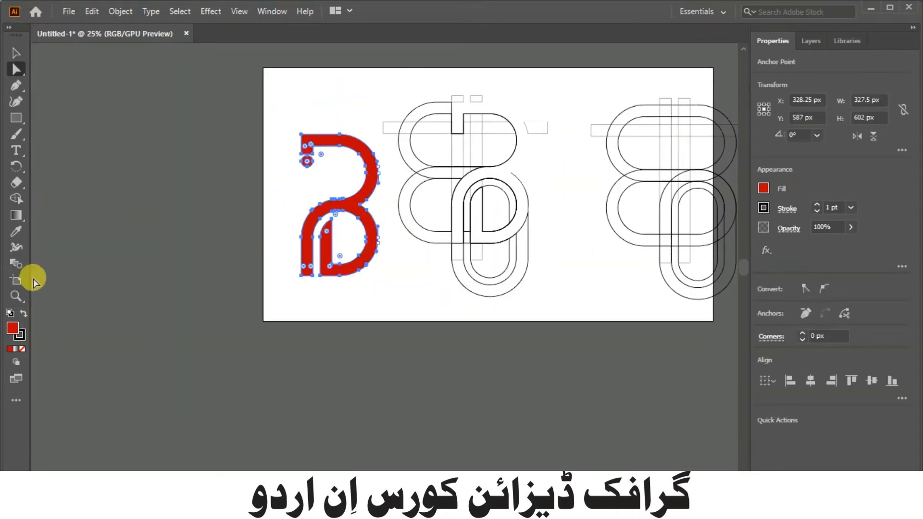
pyautogui.click(19, 335)
pyautogui.click(22, 348)
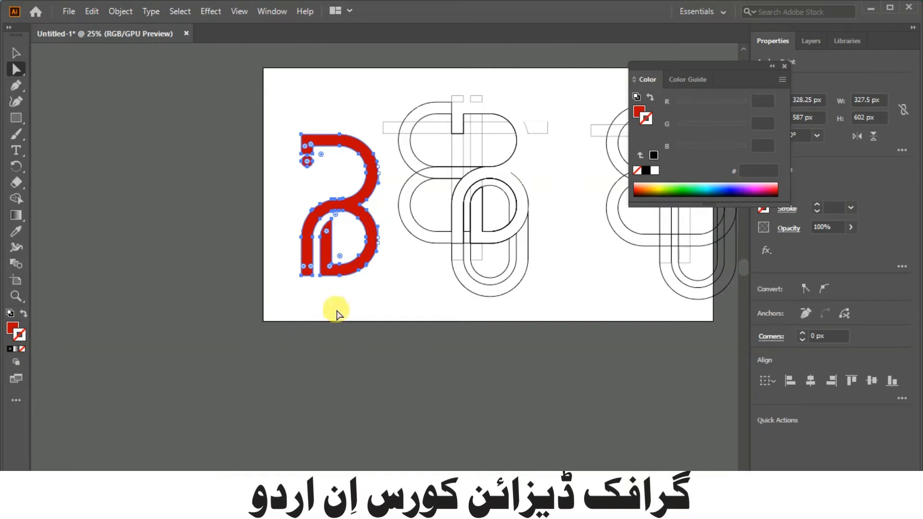
pyautogui.click(399, 305)
# - Try to adjust the dot with Direct Selection, and undo the edits back to the mark with its black stroke
pyautogui.click(308, 159)
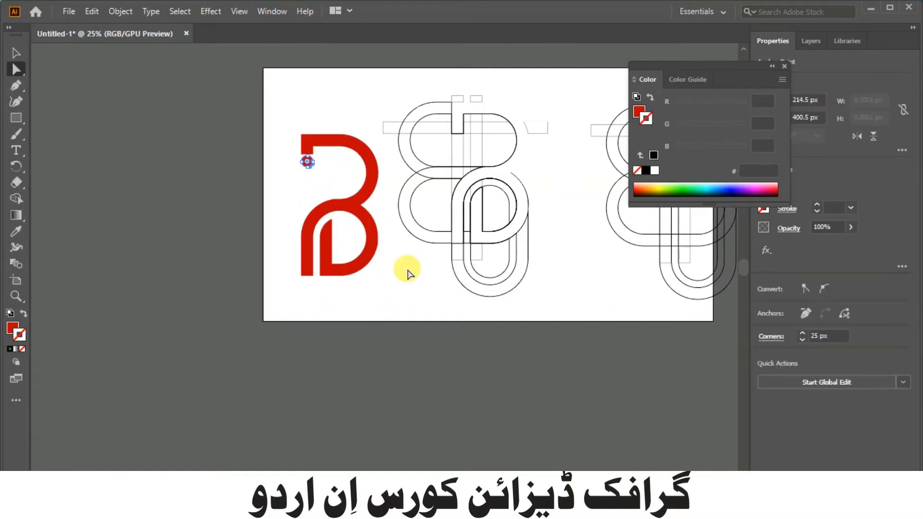
pyautogui.hotkey('ctrl', 'z')
pyautogui.click(313, 174)
pyautogui.scroll(4, 316, 175)
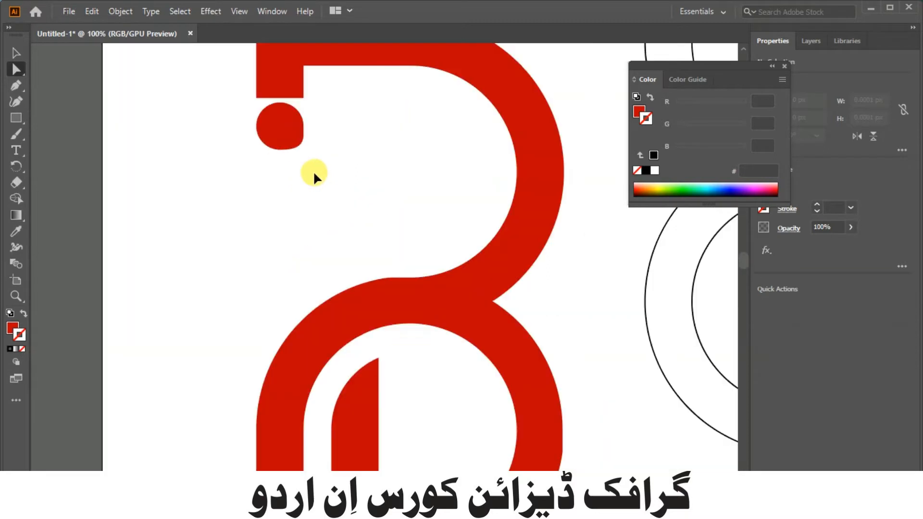
pyautogui.hotkey('ctrl', 'z')
pyautogui.hotkey('ctrl', 'z')
pyautogui.hotkey('ctrl', 'z')
pyautogui.hotkey('ctrl', 'z')
pyautogui.click(320, 175)
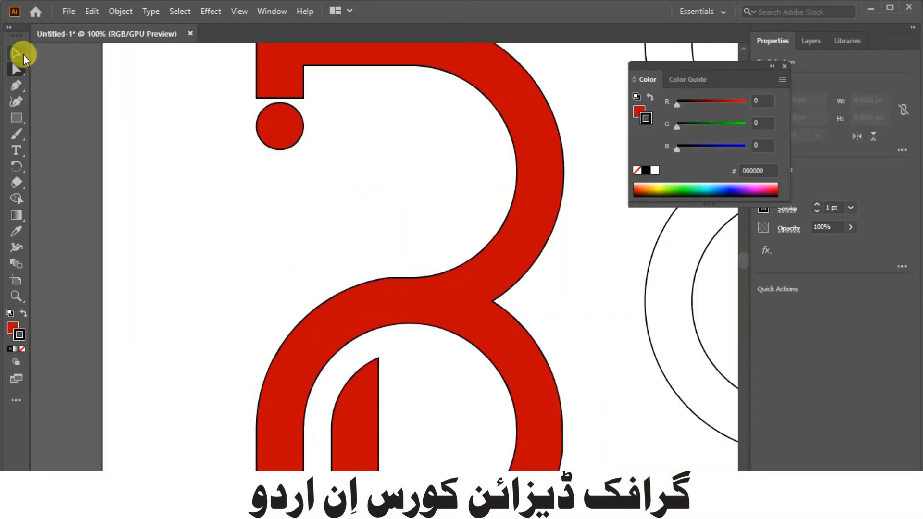
# - Select the whole dot and nudge it 14 px further down from the stub
pyautogui.click(18, 53)
pyautogui.click(291, 115)
pyautogui.press('Down')
pyautogui.press('Down')
pyautogui.press('Down')
pyautogui.press('Down')
pyautogui.press('Down')
pyautogui.press('Down')
pyautogui.press('Down')
pyautogui.press('Down')
pyautogui.press('Down')
pyautogui.press('Down')
pyautogui.press('Down')
pyautogui.press('Down')
pyautogui.press('Down')
pyautogui.press('Down')
pyautogui.click(332, 146)
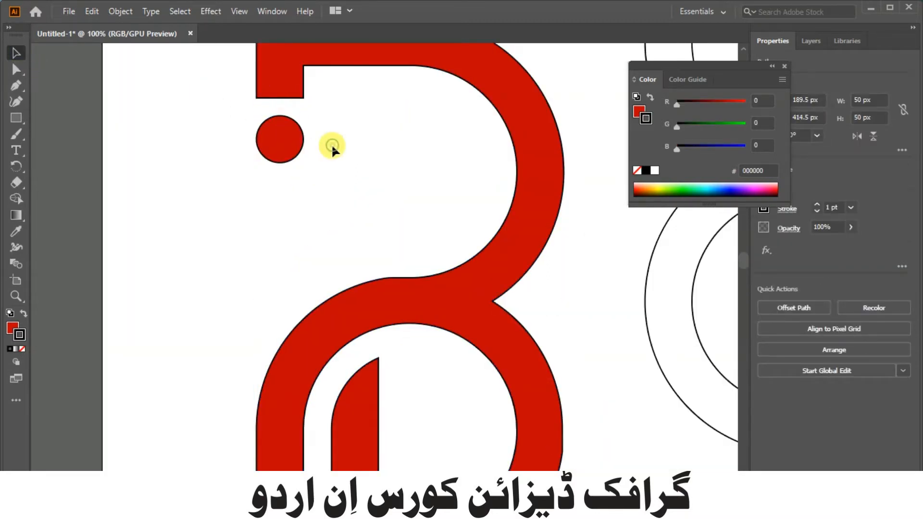
# - Set the stroke of the entire red mark to none and group its parts
pyautogui.scroll(-4, 332, 146)
pyautogui.moveTo(293, 97); pyautogui.dragTo(363, 276)
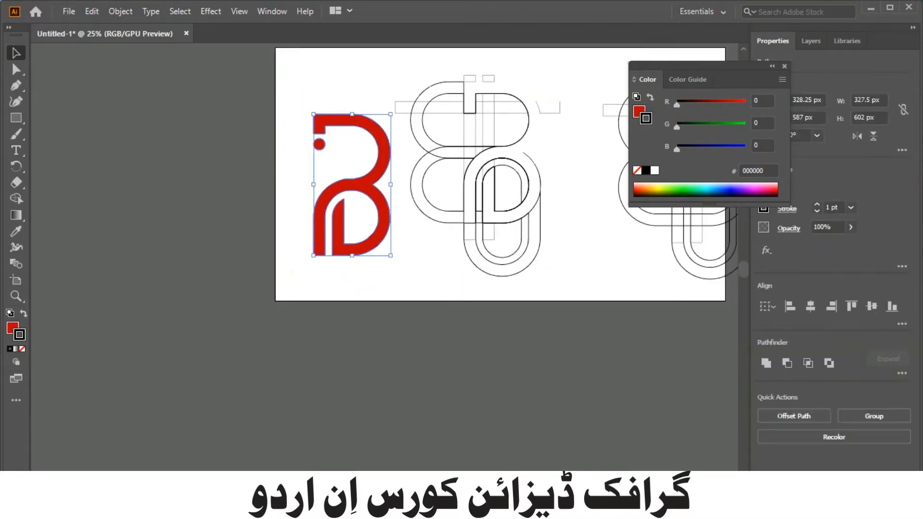
pyautogui.click(23, 348)
pyautogui.click(414, 275)
pyautogui.hscroll(1, 365, 267)
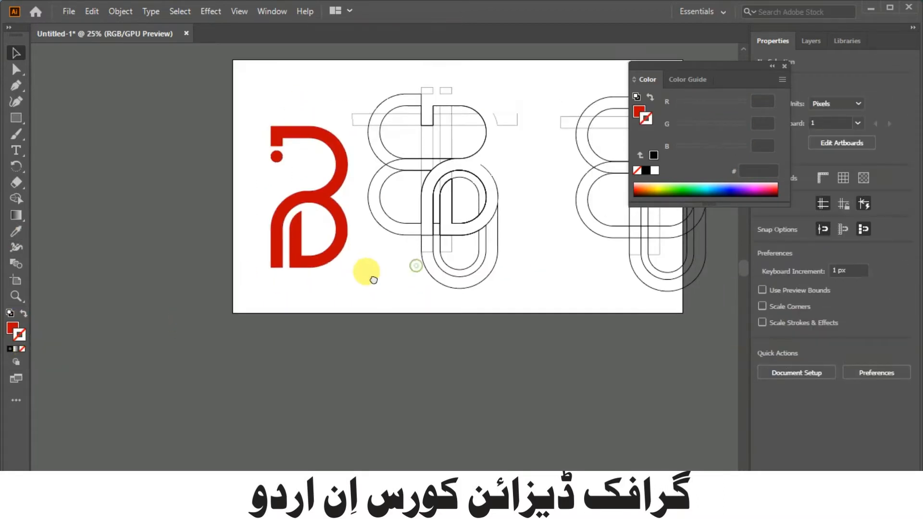
pyautogui.moveTo(331, 283); pyautogui.dragTo(330, 282)
pyautogui.hotkey('ctrl', 'g')
pyautogui.click(357, 280)
# - Delete the leftover construction outlines between the red mark and the spare copy
pyautogui.moveTo(431, 251); pyautogui.dragTo(304, 283)
pyautogui.moveTo(226, 112); pyautogui.dragTo(260, 152)
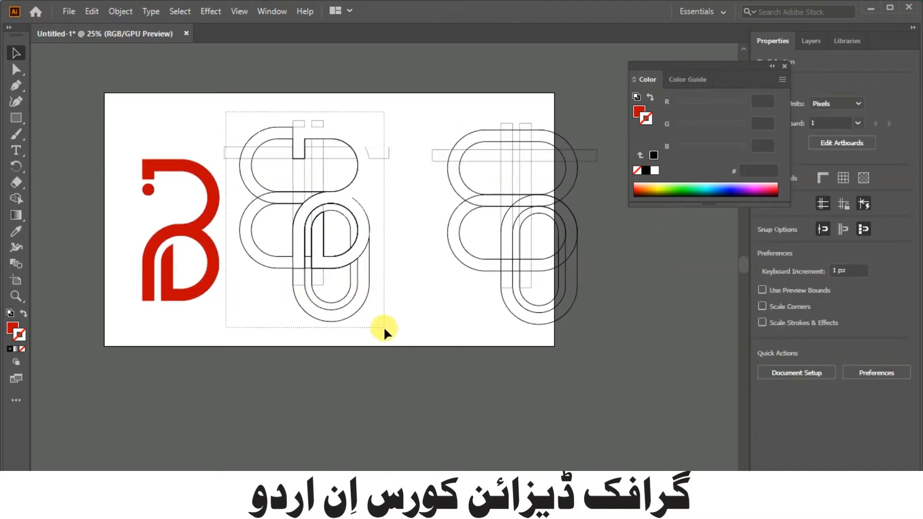
pyautogui.moveTo(382, 325); pyautogui.dragTo(387, 332)
pyautogui.press('Delete')
# - Move the spare construction closer to the red mark and place a duplicate of its vertical rounded outlines to its right
pyautogui.moveTo(389, 98); pyautogui.dragTo(558, 351)
pyautogui.moveTo(573, 247); pyautogui.dragTo(424, 247)
pyautogui.click(483, 280)
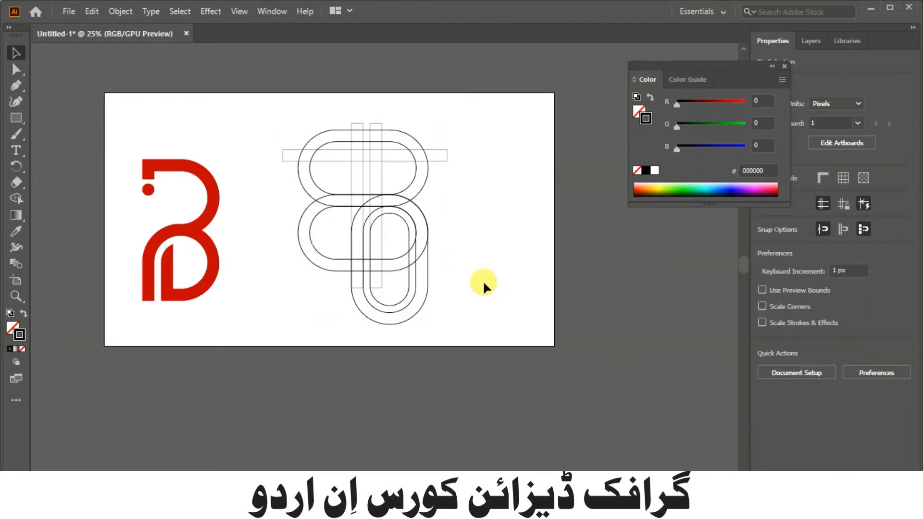
pyautogui.click(416, 322)
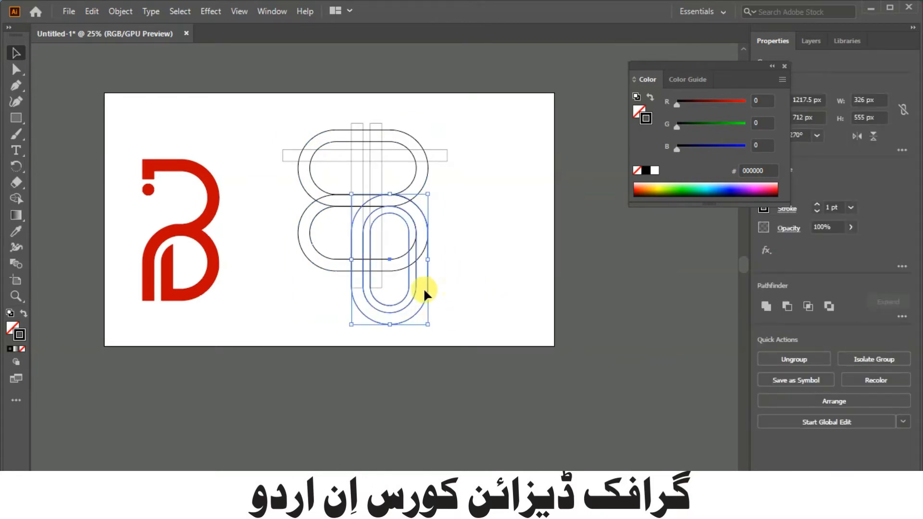
pyautogui.moveTo(426, 287); pyautogui.dragTo(486, 293)
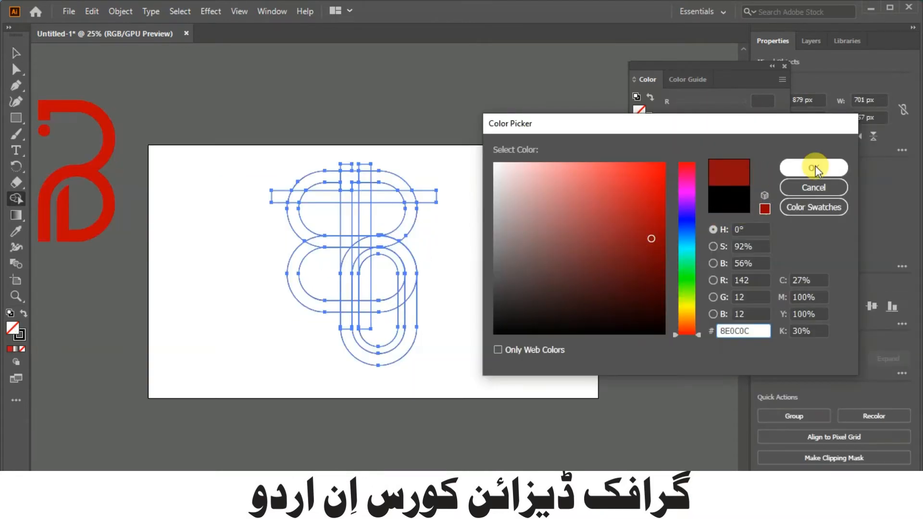
# - Set the fill to dark red 8E0C0C and merge the spare construction's upper curve and left vertical band into an S-shape
pyautogui.click(814, 168)
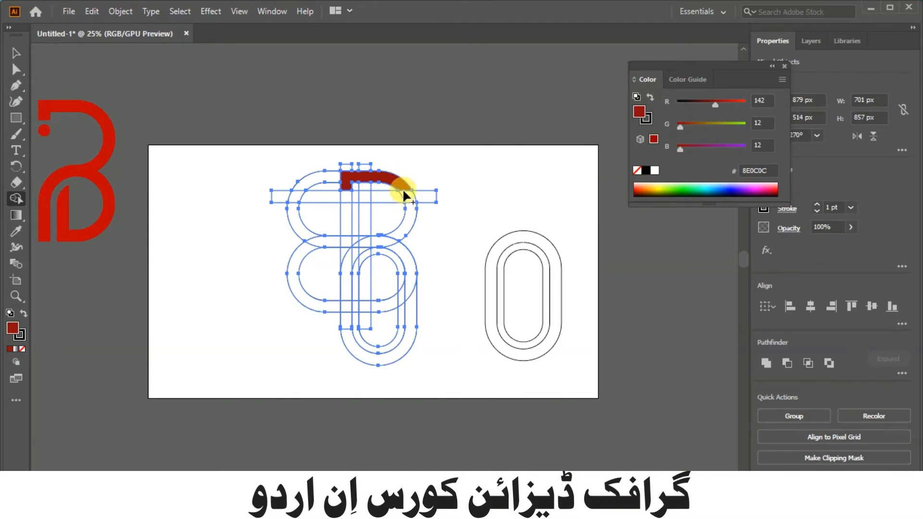
pyautogui.moveTo(369, 241); pyautogui.dragTo(369, 241)
pyautogui.hotkey('ctrl', 'z')
pyautogui.moveTo(351, 249); pyautogui.dragTo(343, 307)
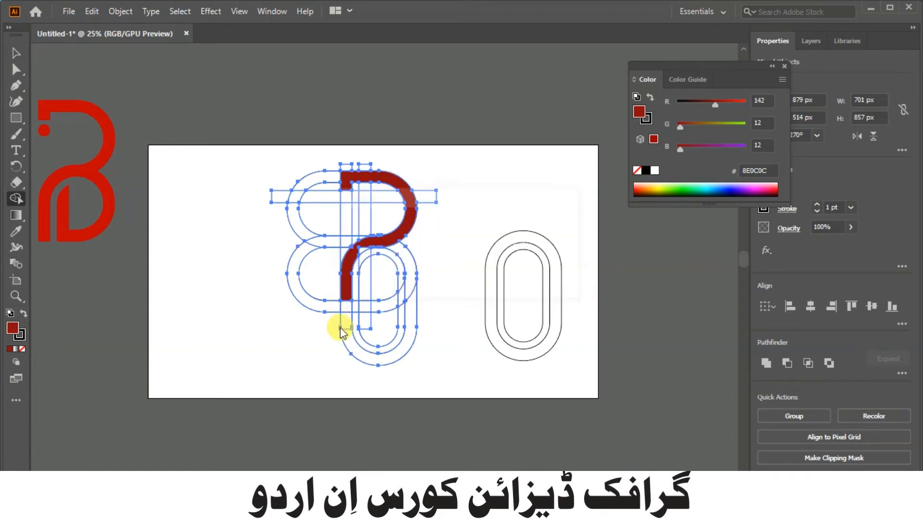
pyautogui.moveTo(358, 246); pyautogui.dragTo(375, 245)
pyautogui.hotkey('ctrl', 'z')
# - Try to merge the thin sliver above the S-curve's junction into the dark red band, and undo it
pyautogui.keyDown('alt'); pyautogui.scroll(8, 382, 242); pyautogui.keyUp('alt')
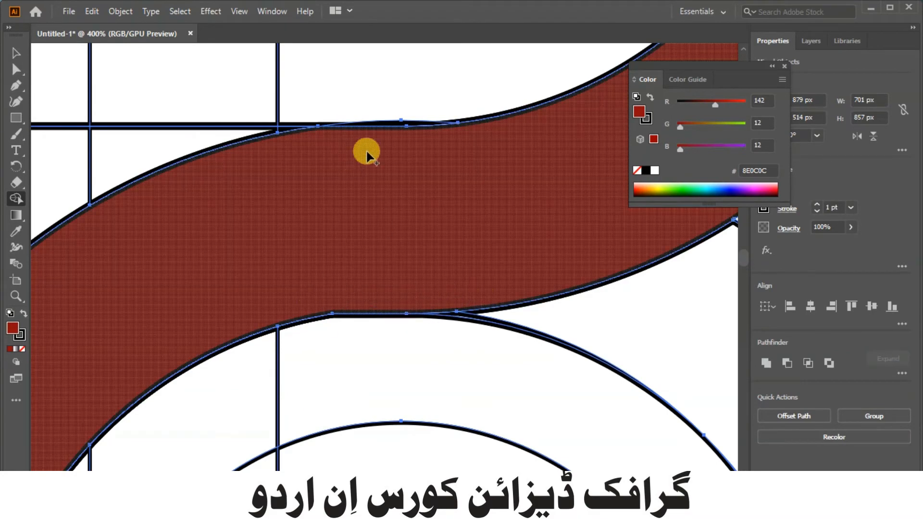
pyautogui.moveTo(408, 147)
pyautogui.mouseDown()
pyautogui.moveTo(389, 124)
pyautogui.moveTo(294, 176)
pyautogui.mouseUp()
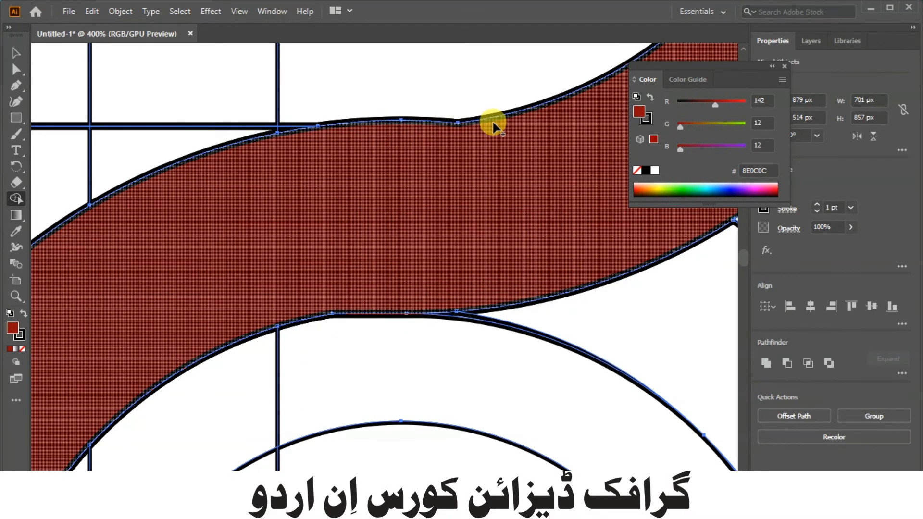
pyautogui.click(431, 178)
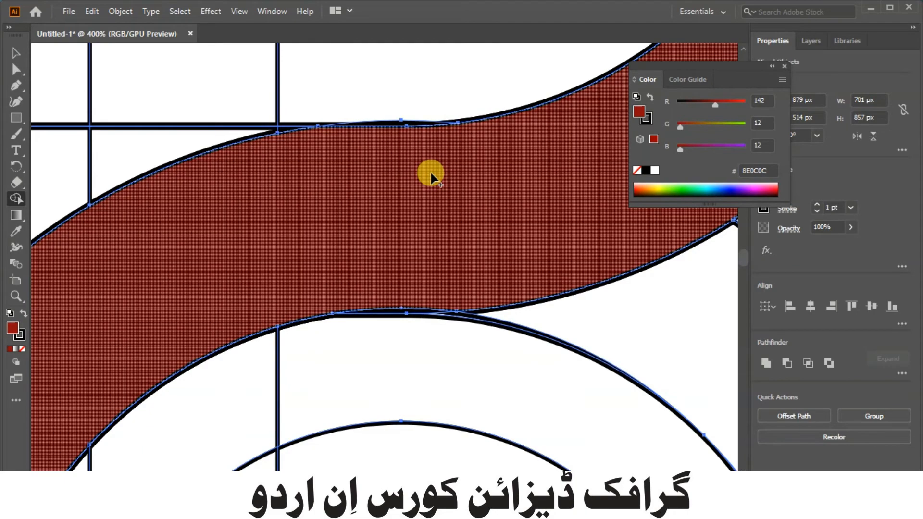
pyautogui.scroll(-4, 422, 172)
pyautogui.scroll(-4, 313, 226)
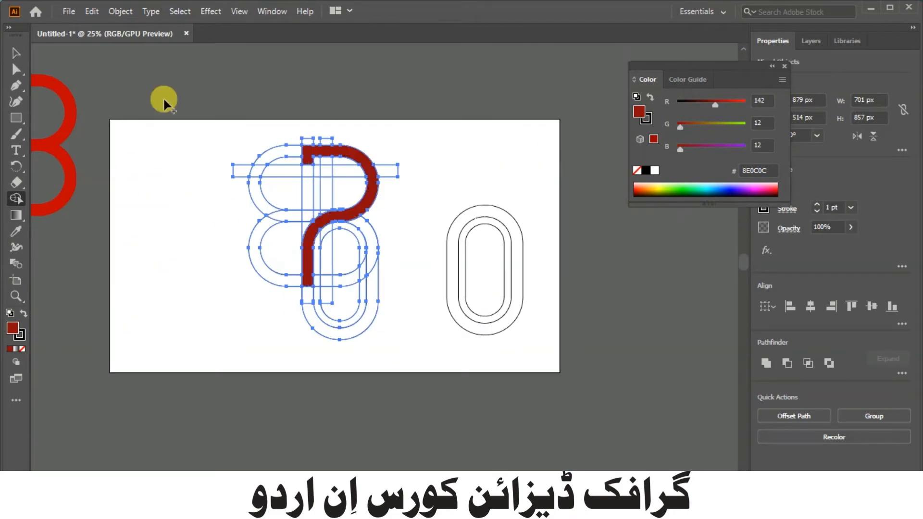
# - Select the whole spare construction for Shape Builder and set the fill to dark blue 19048E
pyautogui.click(17, 53)
pyautogui.click(153, 199)
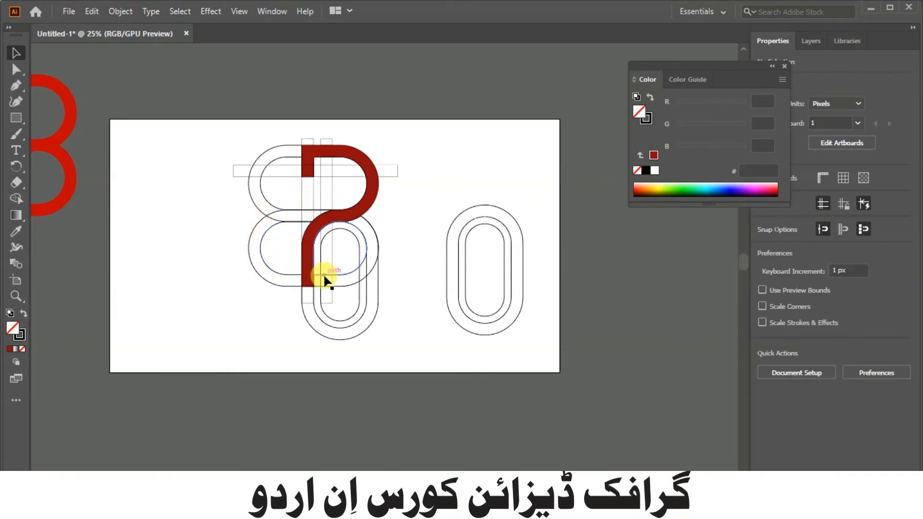
pyautogui.moveTo(228, 120); pyautogui.dragTo(400, 342)
pyautogui.click(16, 198)
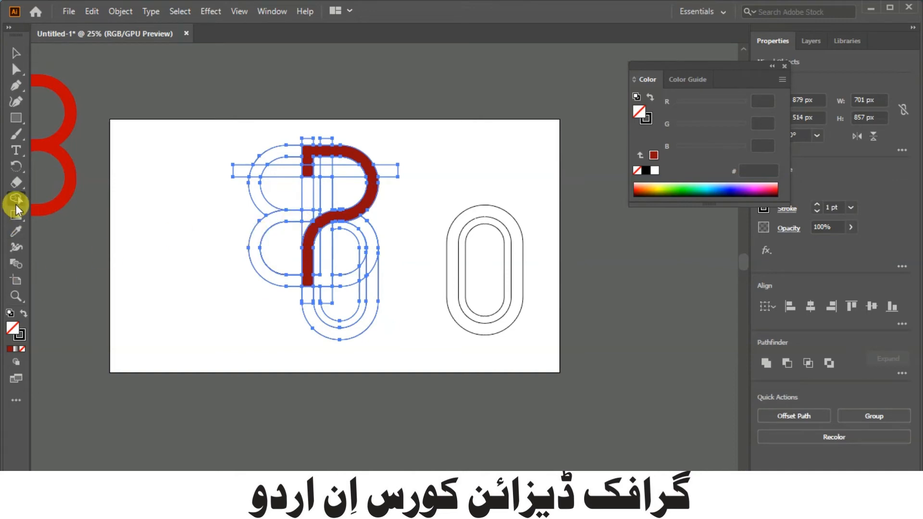
pyautogui.doubleClick(12, 327)
pyautogui.click(661, 216)
pyautogui.click(686, 216)
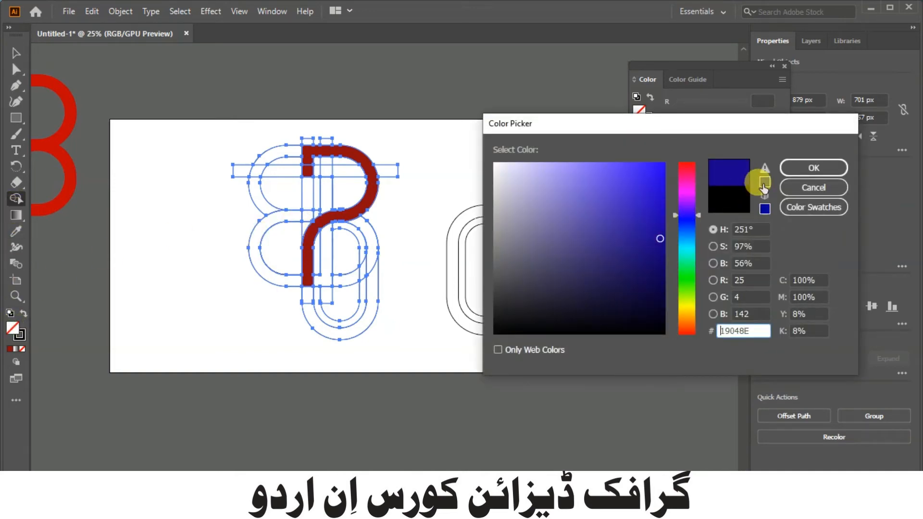
pyautogui.click(813, 168)
# - Fill the lower-left rounded loop and the right vertical bar below the crossbar in dark blue as one connected band
pyautogui.click(278, 222)
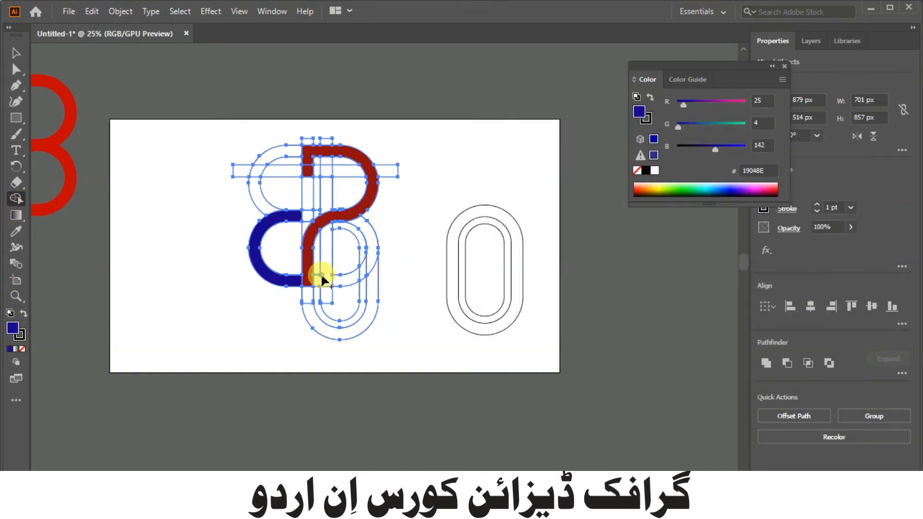
pyautogui.click(320, 242)
pyautogui.click(306, 214)
pyautogui.click(327, 201)
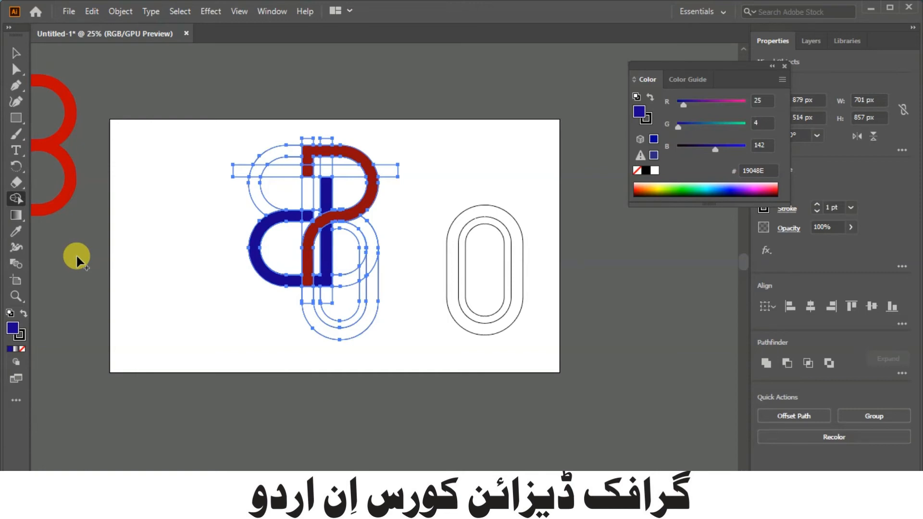
pyautogui.click(16, 53)
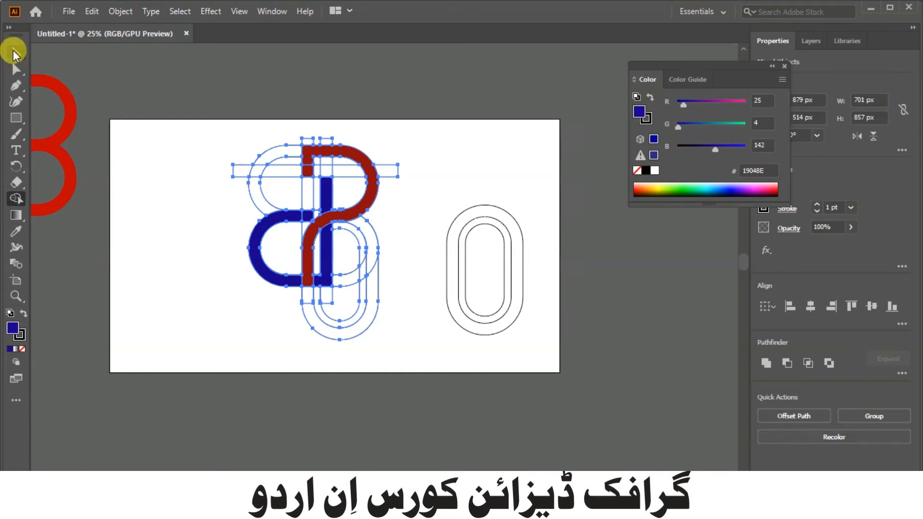
pyautogui.click(206, 262)
# - Select the dark red and blue pieces of the mark and move them left, clear of the upper construction outlines
pyautogui.click(307, 171)
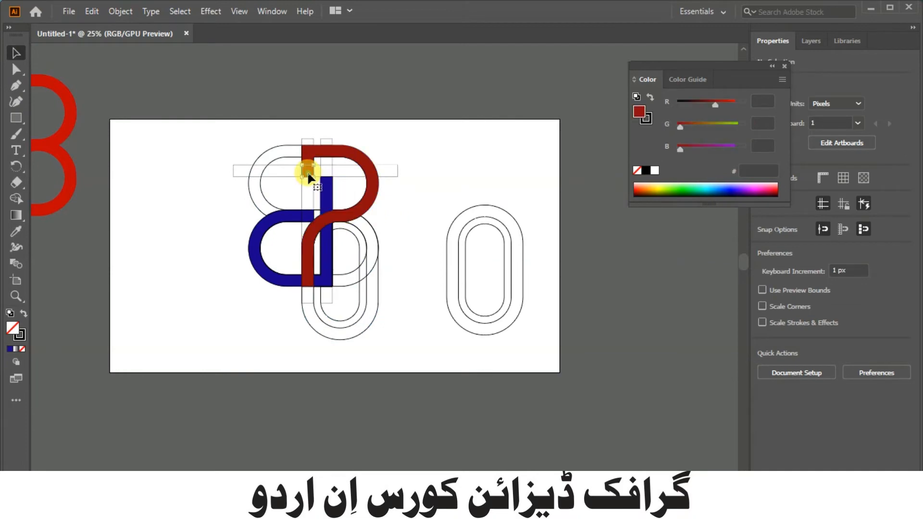
pyautogui.keyDown('shift'); pyautogui.click(354, 154); pyautogui.keyUp('shift')
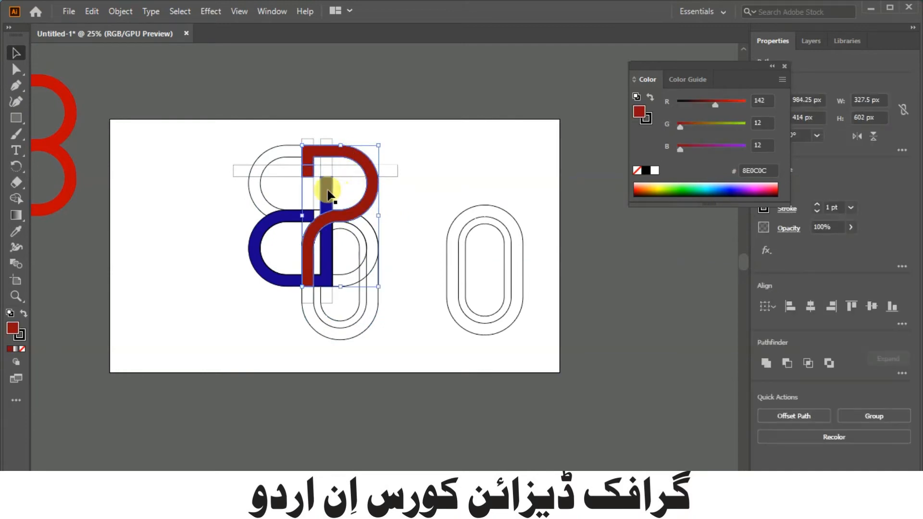
pyautogui.keyDown('shift'); pyautogui.click(327, 191); pyautogui.keyUp('shift')
pyautogui.keyDown('shift'); pyautogui.click(330, 258); pyautogui.keyUp('shift')
pyautogui.keyDown('shift'); pyautogui.click(270, 245); pyautogui.keyUp('shift')
pyautogui.moveTo(339, 217); pyautogui.dragTo(193, 244)
pyautogui.click(218, 330)
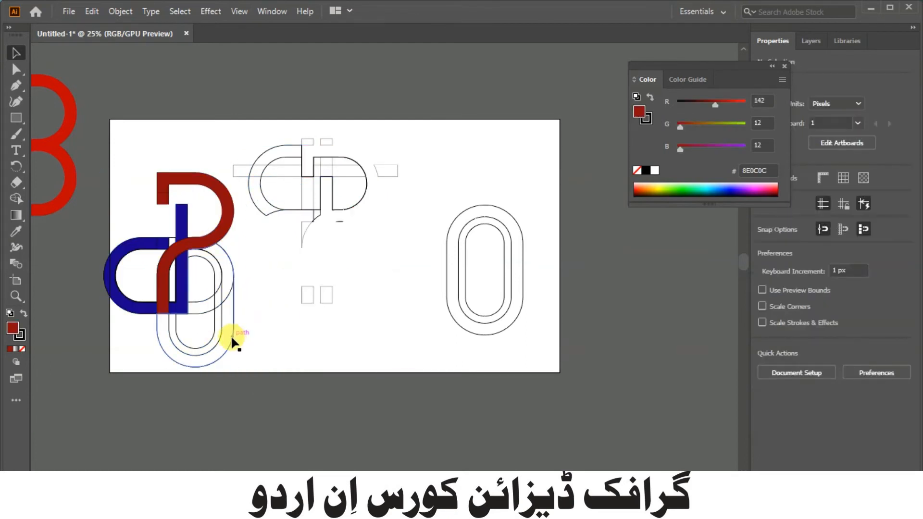
# - Ungroup the rounded outlines still overlapping the mark and move the separate outlines off it to the right
pyautogui.moveTo(233, 343); pyautogui.dragTo(361, 304)
pyautogui.hotkey('ctrl', 'z')
pyautogui.rightClick(228, 321)
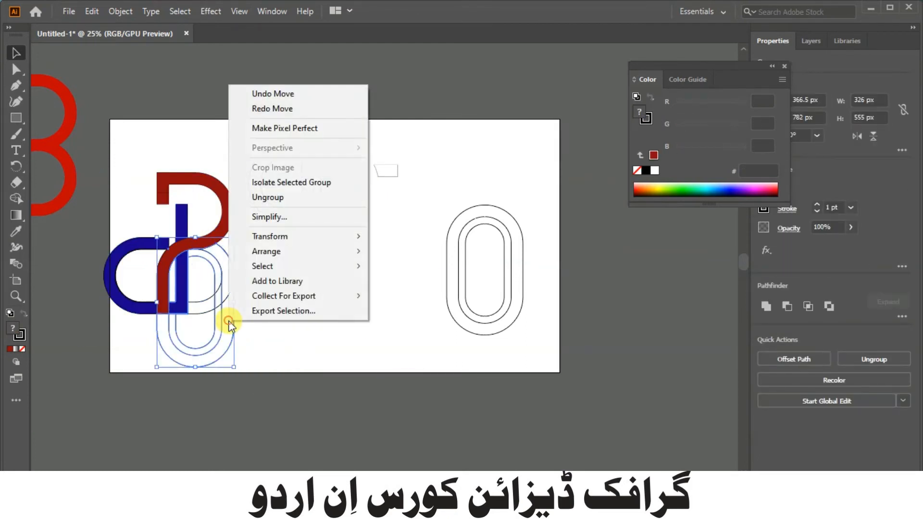
pyautogui.click(298, 198)
pyautogui.moveTo(232, 323)
pyautogui.mouseDown()
pyautogui.moveTo(353, 279)
pyautogui.moveTo(223, 300)
pyautogui.moveTo(340, 290)
pyautogui.mouseUp()
pyautogui.rightClick(206, 310)
pyautogui.click(280, 188)
pyautogui.click(257, 267)
pyautogui.moveTo(223, 286)
pyautogui.mouseDown()
pyautogui.moveTo(350, 270)
pyautogui.moveTo(221, 276)
pyautogui.moveTo(343, 269)
pyautogui.mouseUp()
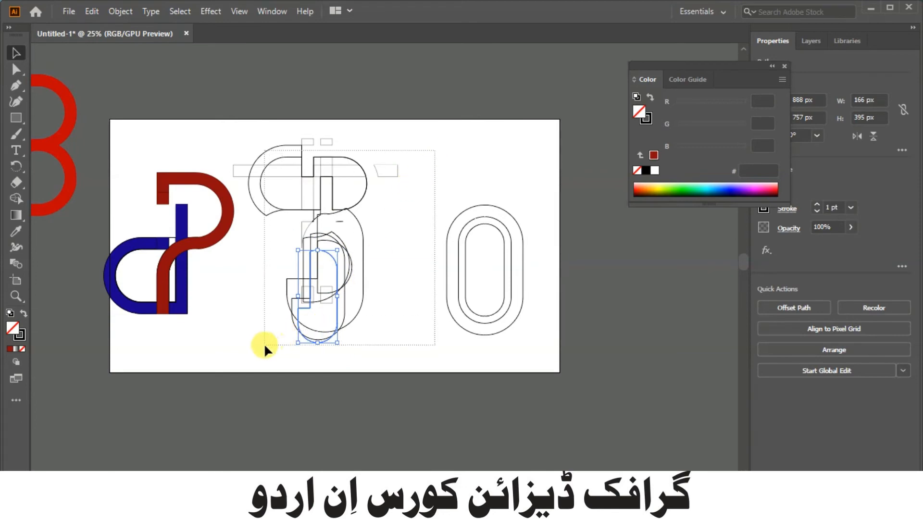
# - Delete the leftover construction outlines between the mark and the spare rounded outlines
pyautogui.moveTo(264, 343); pyautogui.dragTo(264, 344)
pyautogui.press('Delete')
pyautogui.moveTo(171, 237); pyautogui.dragTo(126, 217)
pyautogui.press('Delete')
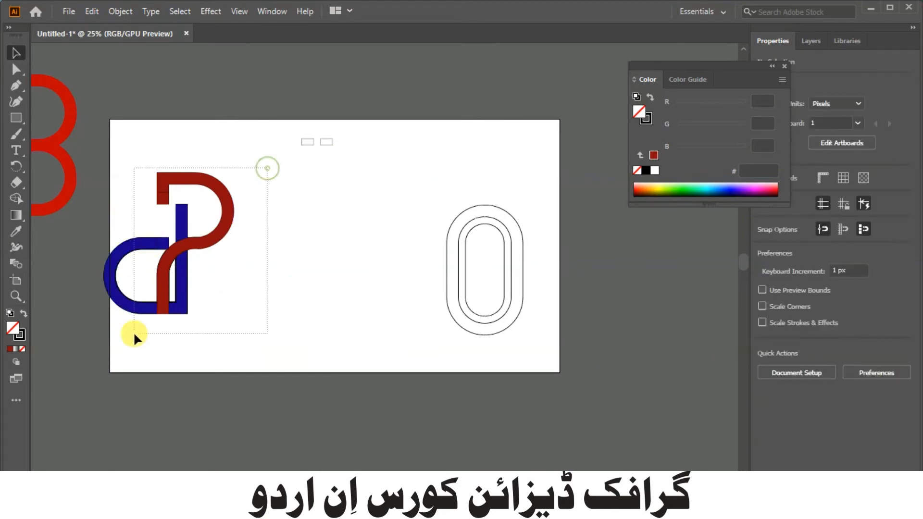
# - Move the red and blue mark right, toward the middle of the artboard
pyautogui.moveTo(134, 334); pyautogui.dragTo(133, 334)
pyautogui.moveTo(185, 302); pyautogui.dragTo(280, 304)
pyautogui.click(330, 306)
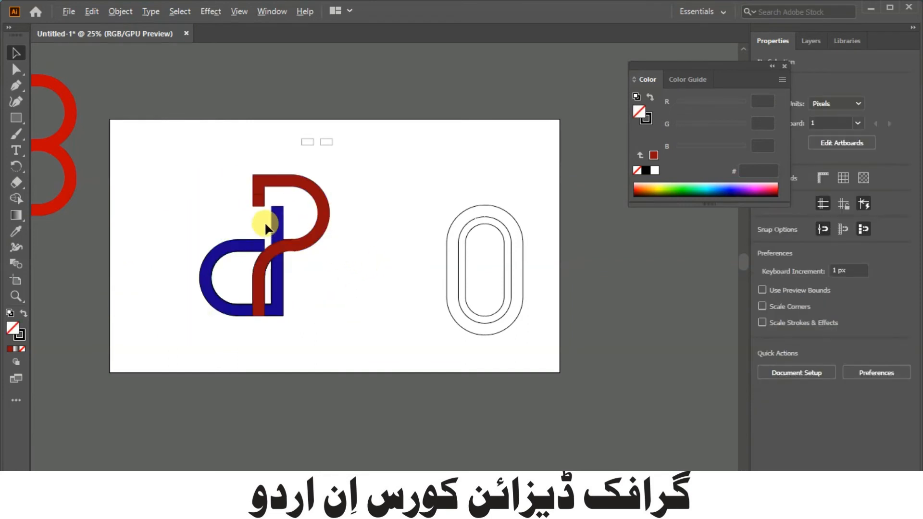
# - Round all corners of the small dark red end square fully into a circle
pyautogui.scroll(2, 265, 224)
pyautogui.click(254, 181)
pyautogui.click(16, 70)
pyautogui.scroll(4, 255, 171)
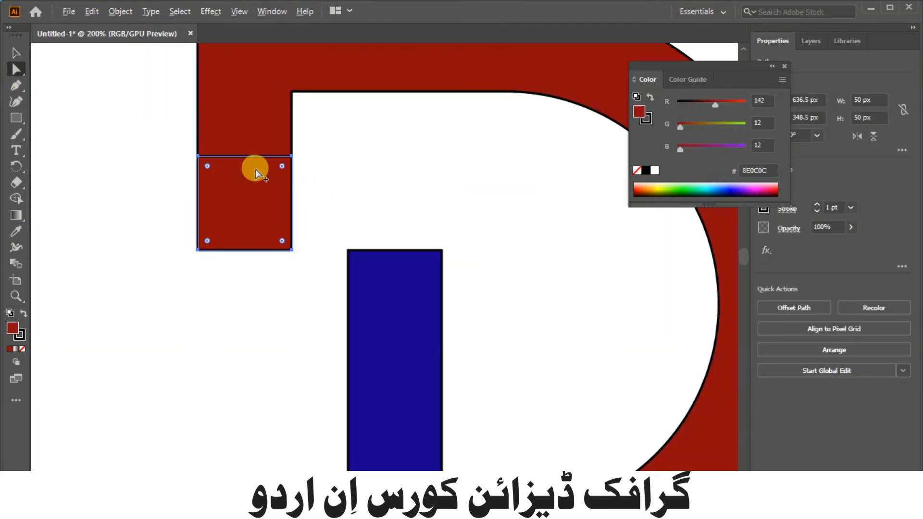
pyautogui.moveTo(208, 166); pyautogui.dragTo(284, 290)
pyautogui.scroll(-6, 281, 291)
pyautogui.scroll(2, 267, 350)
# - Try to merge the tiny corner gap between the blue end square and the red band with Shape Builder
pyautogui.click(269, 331)
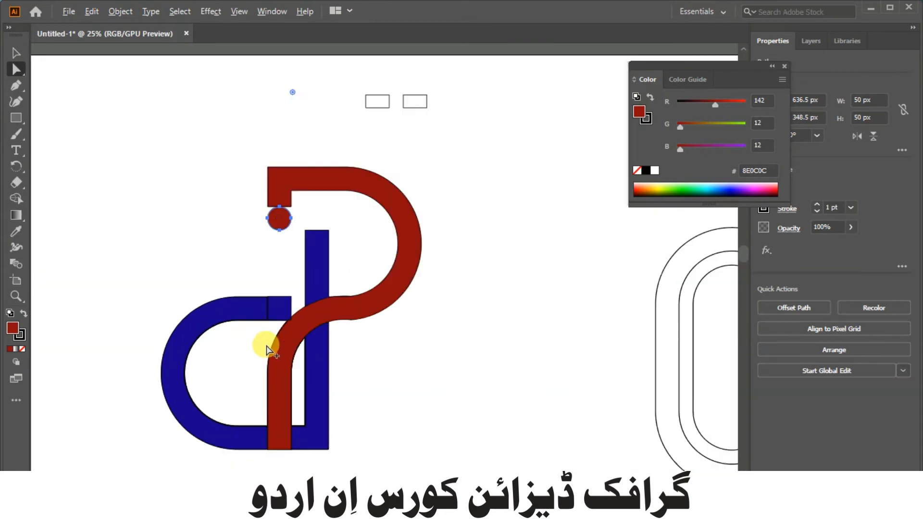
pyautogui.scroll(4, 270, 331)
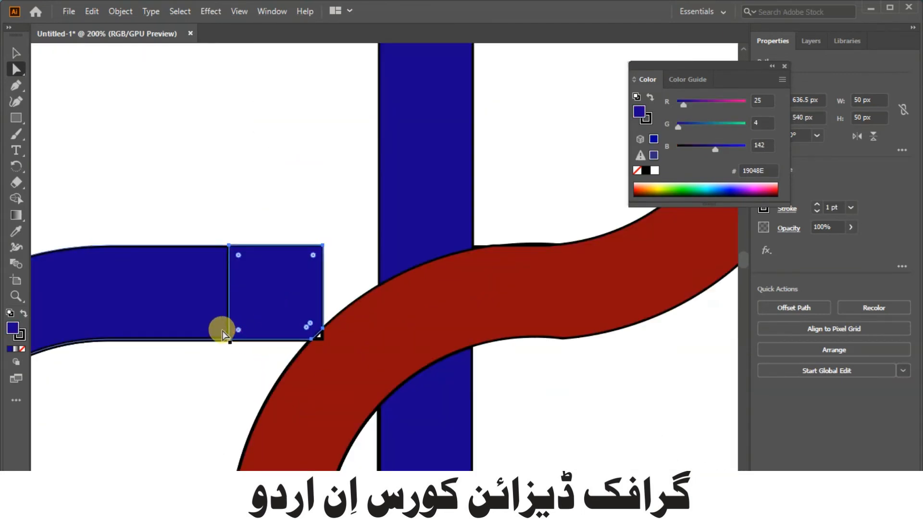
pyautogui.moveTo(248, 181); pyautogui.dragTo(336, 367)
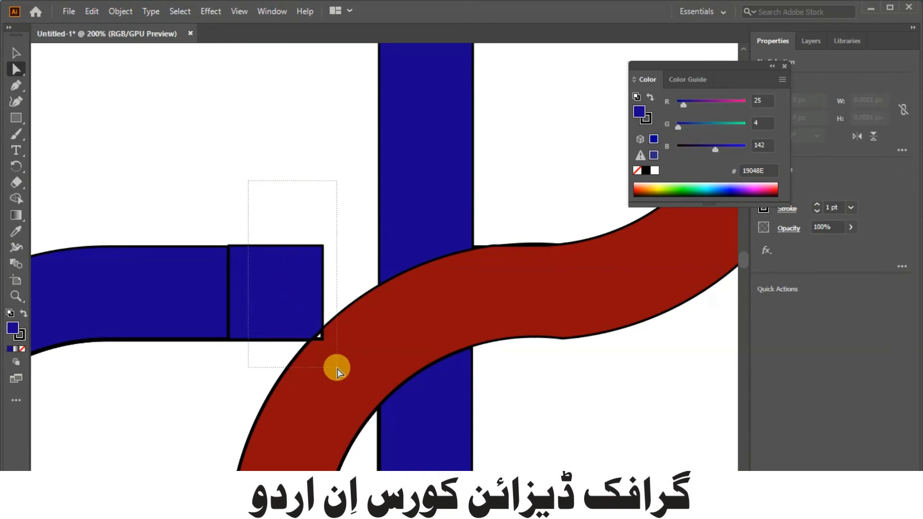
pyautogui.click(222, 350)
pyautogui.click(15, 52)
pyautogui.moveTo(273, 200); pyautogui.dragTo(330, 362)
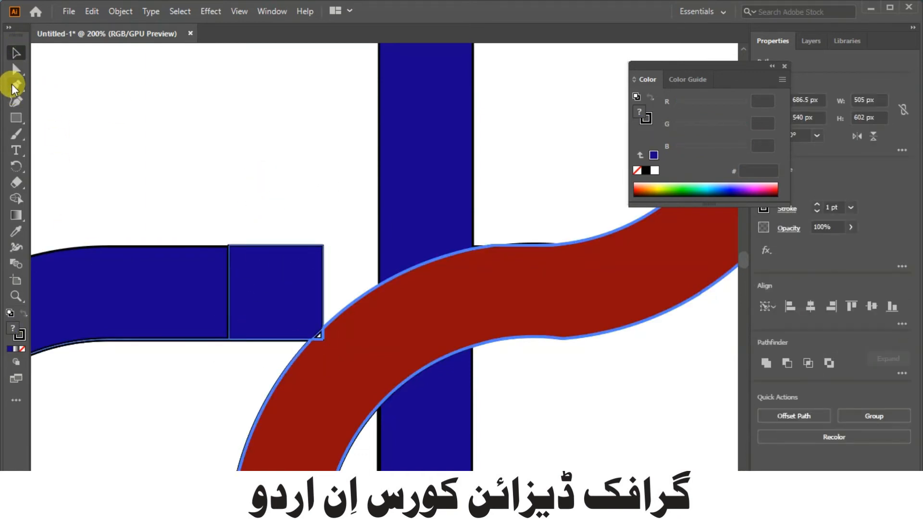
pyautogui.click(15, 198)
pyautogui.scroll(4, 358, 352)
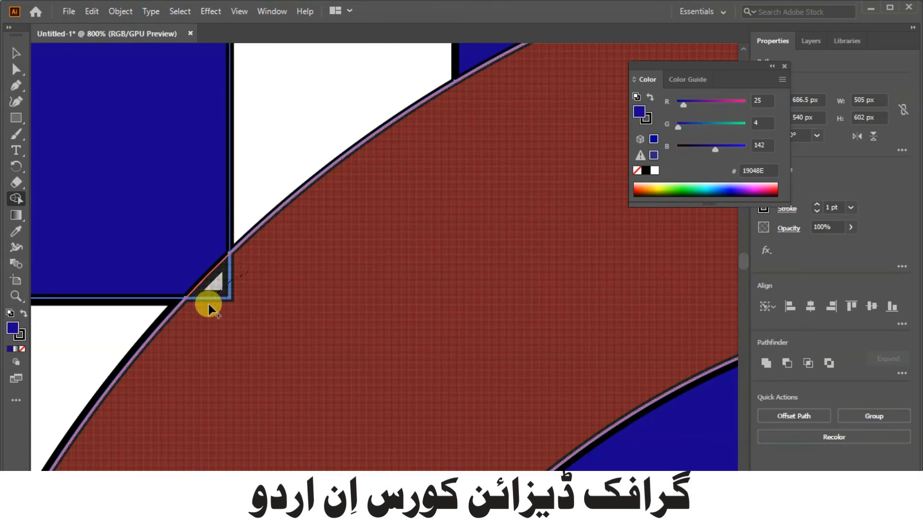
pyautogui.moveTo(209, 304); pyautogui.dragTo(206, 306)
pyautogui.scroll(-6, 206, 305)
# - Place a duplicate of the red circle over the blue end square and delete the square and leftover outline beneath it
pyautogui.click(15, 54)
pyautogui.click(180, 226)
pyautogui.click(183, 260)
pyautogui.moveTo(183, 102); pyautogui.dragTo(186, 281)
pyautogui.click(206, 262)
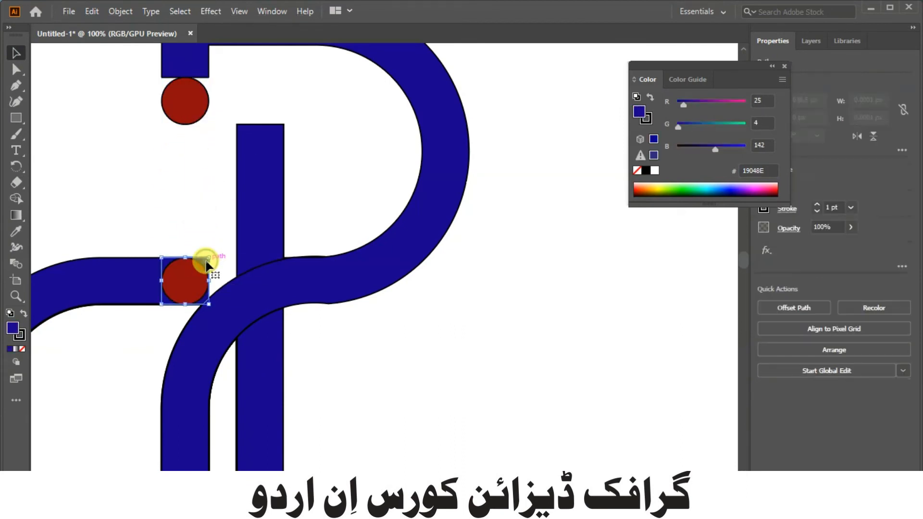
pyautogui.press('Delete')
pyautogui.click(168, 306)
pyautogui.press('Delete')
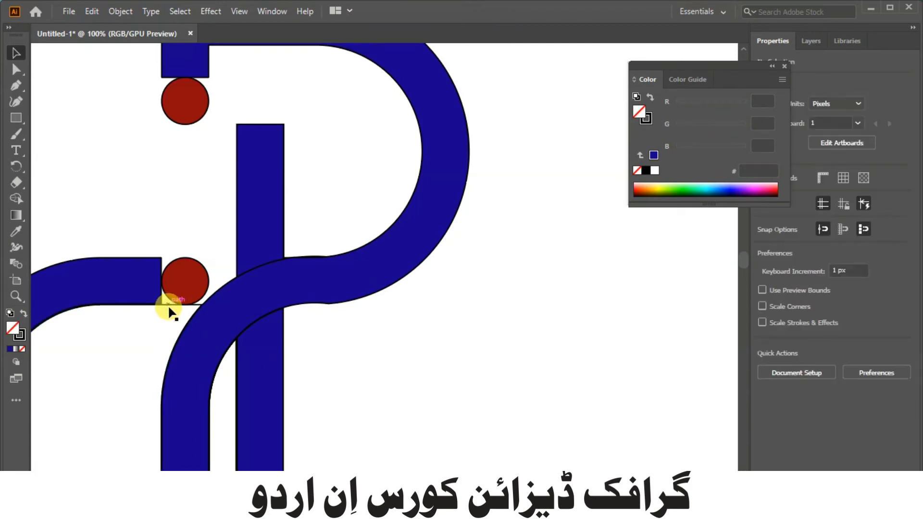
# - Recolor the lower circle dark blue by sampling the adjacent blue loop
pyautogui.click(181, 111)
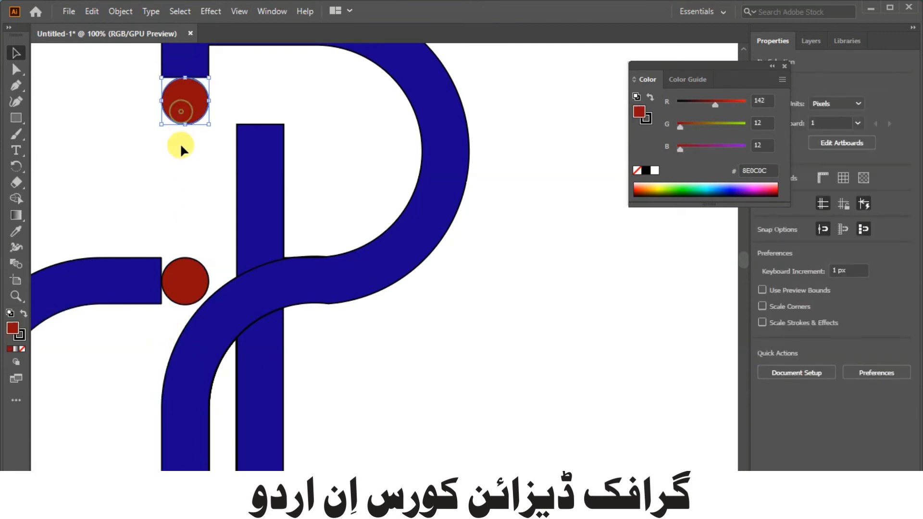
pyautogui.click(185, 281)
pyautogui.click(15, 231)
pyautogui.click(79, 278)
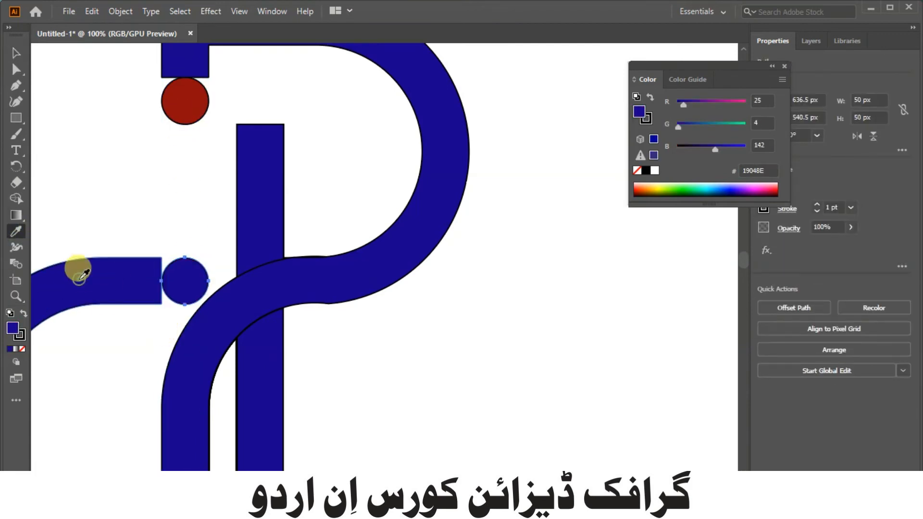
pyautogui.click(16, 53)
pyautogui.click(149, 150)
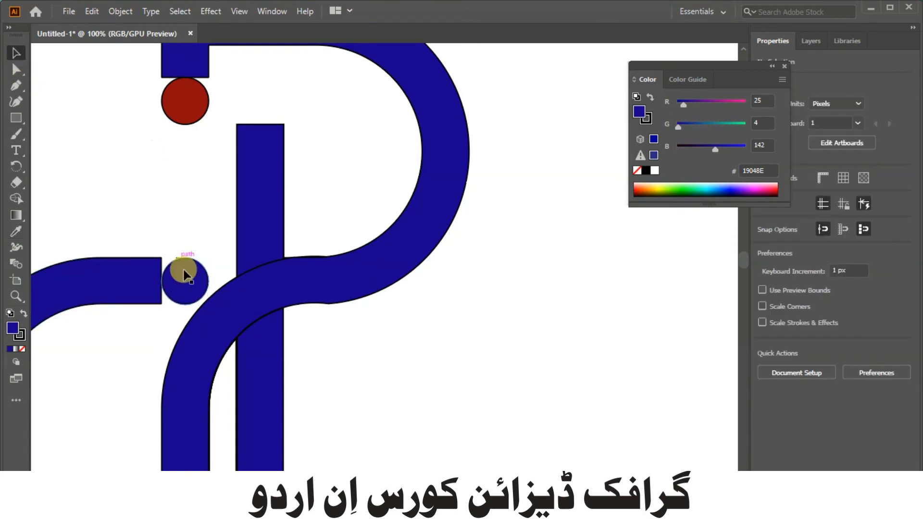
# - Nudge the red circle down to leave a small gap below the upper band's end
pyautogui.click(188, 115)
pyautogui.press('Down')
pyautogui.press('Down')
pyautogui.press('Down')
pyautogui.press('Down')
pyautogui.press('Down')
pyautogui.press('Down')
pyautogui.press('Down')
pyautogui.press('Down')
# - Nudge the blue circle slightly right to leave a narrow gap beside the blue loop's end
pyautogui.click(185, 280)
pyautogui.press('Right')
pyautogui.press('Right')
pyautogui.press('Right')
pyautogui.press('Right')
pyautogui.press('Right')
pyautogui.press('Right')
pyautogui.press('Right')
pyautogui.press('Right')
pyautogui.press('Left')
pyautogui.press('Left')
pyautogui.press('Left')
pyautogui.press('Left')
pyautogui.press('Left')
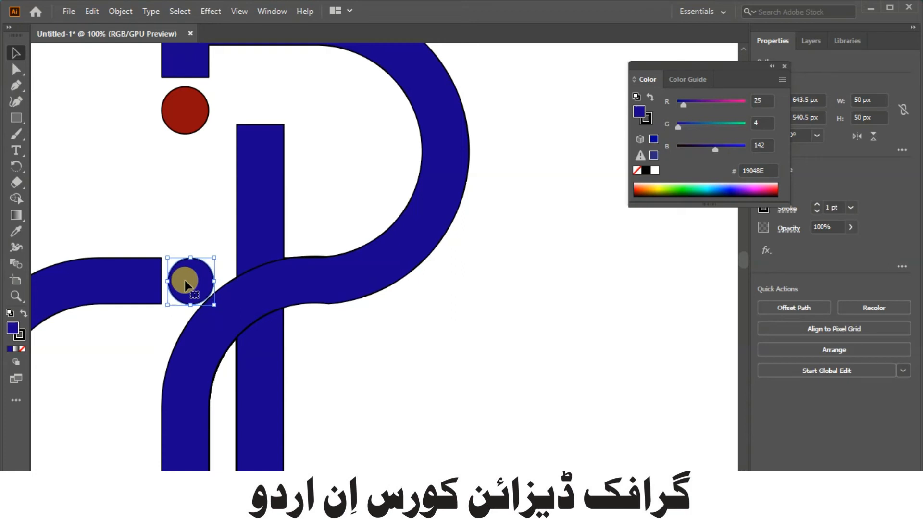
pyautogui.click(428, 347)
pyautogui.scroll(-2, 377, 333)
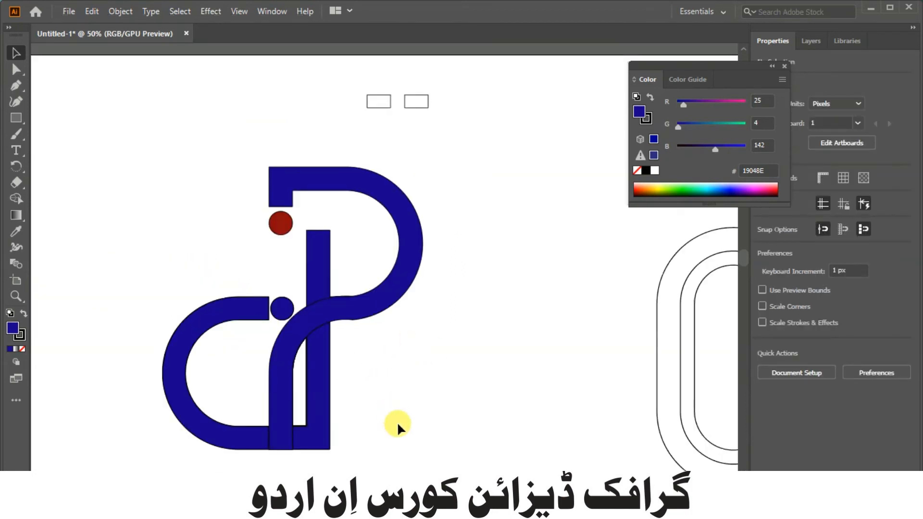
# - Try to round the lower end of the S-shaped band, and undo it
pyautogui.click(189, 292)
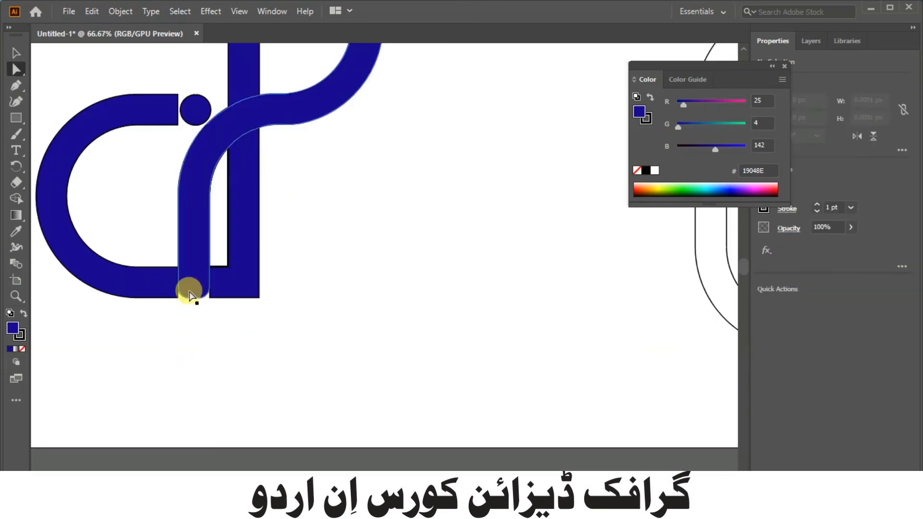
pyautogui.moveTo(200, 288); pyautogui.dragTo(264, 346)
pyautogui.click(304, 284)
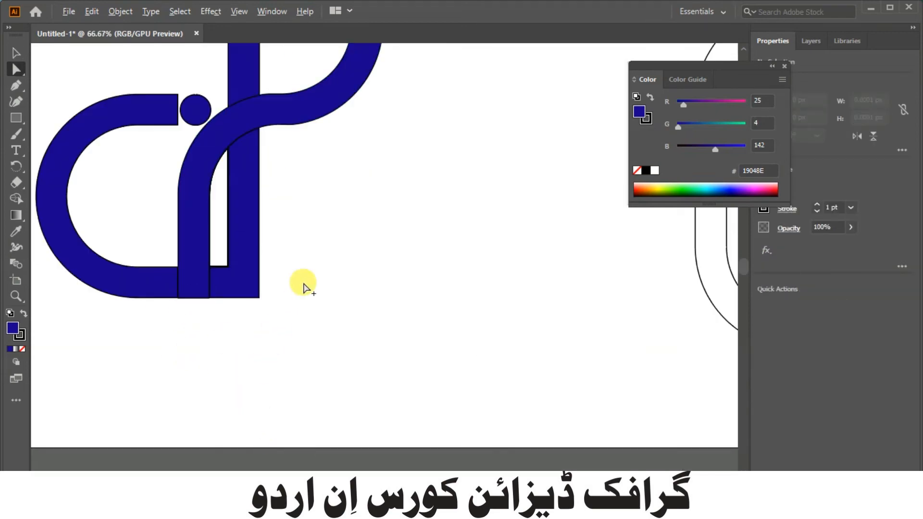
pyautogui.scroll(-2, 305, 284)
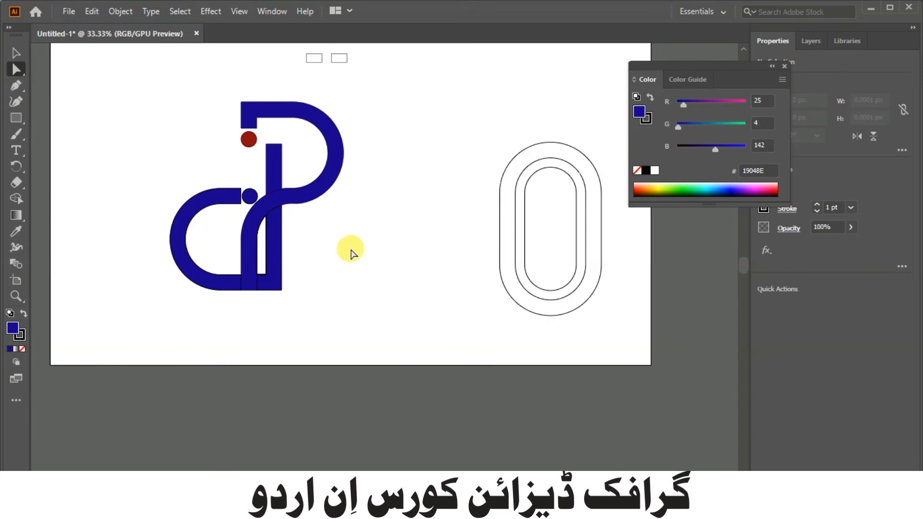
# - Recolor the S-shaped band dark red by sampling the red circle
pyautogui.click(320, 182)
pyautogui.click(16, 231)
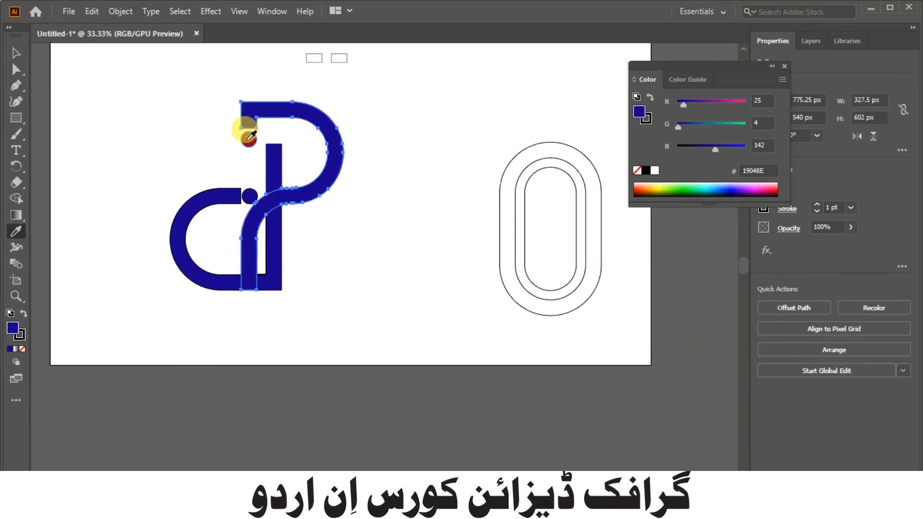
pyautogui.click(248, 138)
# - Select the whole mark and remove its black stroke
pyautogui.click(16, 53)
pyautogui.moveTo(114, 70); pyautogui.dragTo(350, 298)
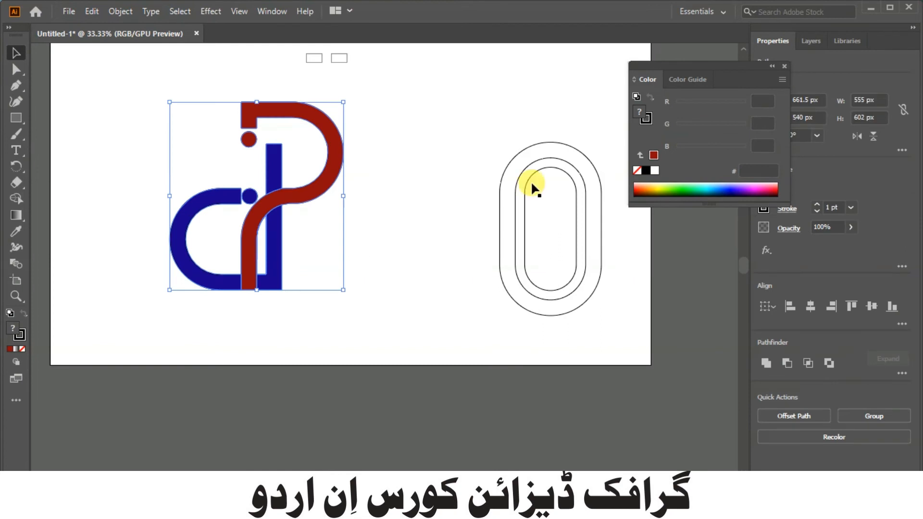
pyautogui.click(71, 293)
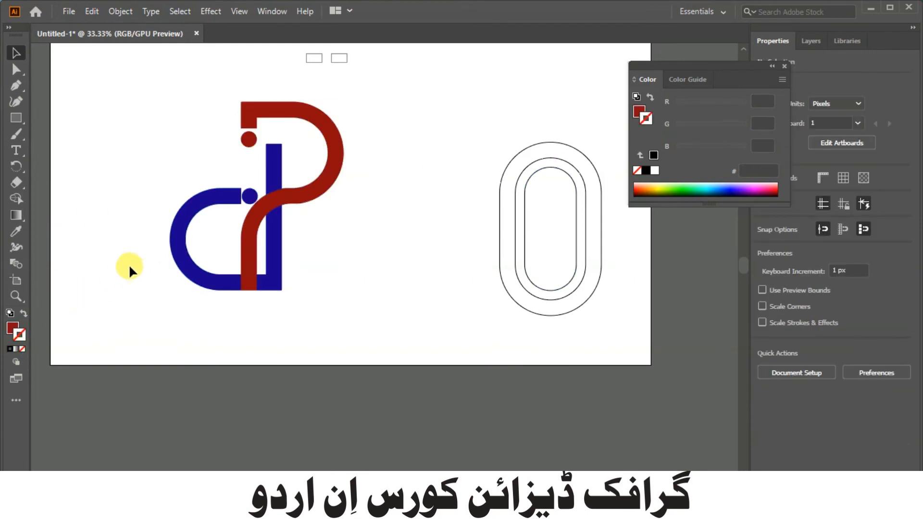
# - Delete the two small leftover rectangles above the mark and the spare rounded outlines beside it
pyautogui.moveTo(284, 41); pyautogui.dragTo(578, 315)
pyautogui.press('Delete')
pyautogui.press('Delete')
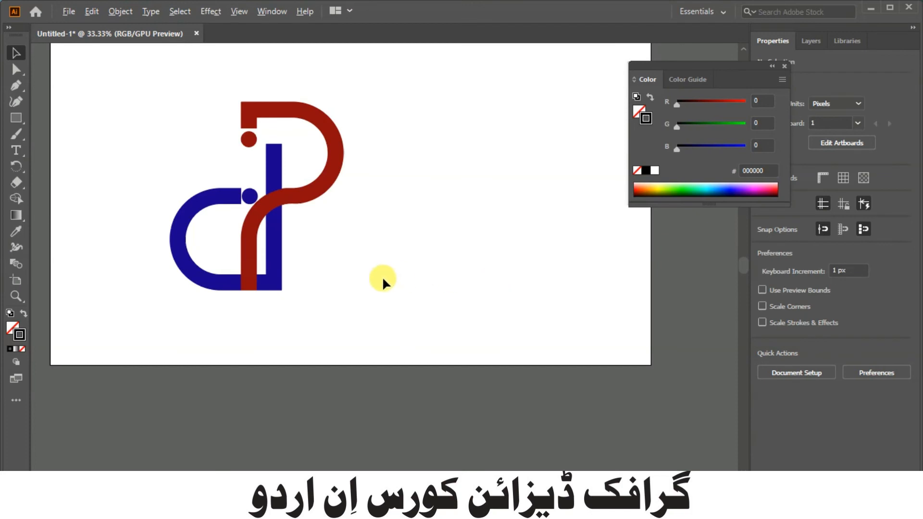
# - Try to adjust the corner points at the mark's lower end, and undo the change
pyautogui.scroll(-2, 382, 275)
pyautogui.scroll(2, 362, 275)
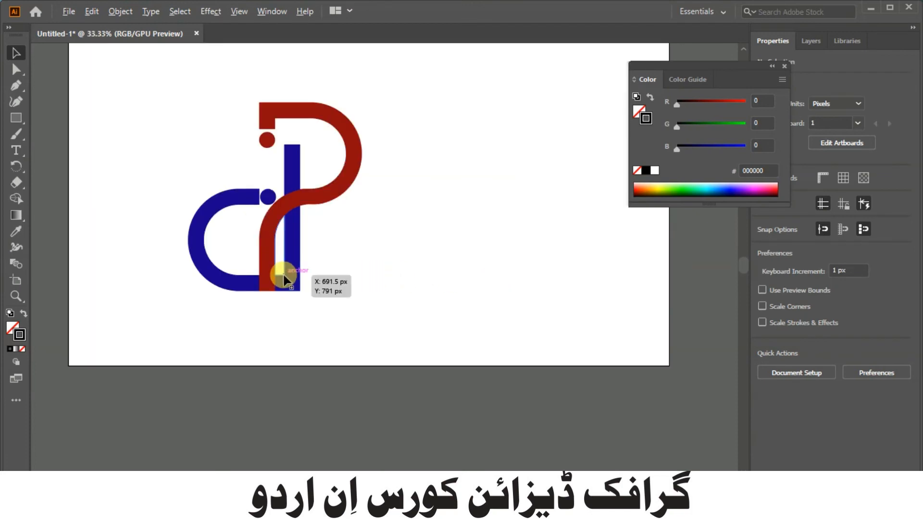
pyautogui.scroll(2, 278, 268)
pyautogui.moveTo(261, 313); pyautogui.dragTo(195, 274)
pyautogui.click(17, 69)
pyautogui.moveTo(246, 312); pyautogui.dragTo(195, 288)
pyautogui.moveTo(260, 322); pyautogui.dragTo(24, 230)
pyautogui.click(293, 285)
pyautogui.hotkey('ctrl', 'z')
pyautogui.click(329, 285)
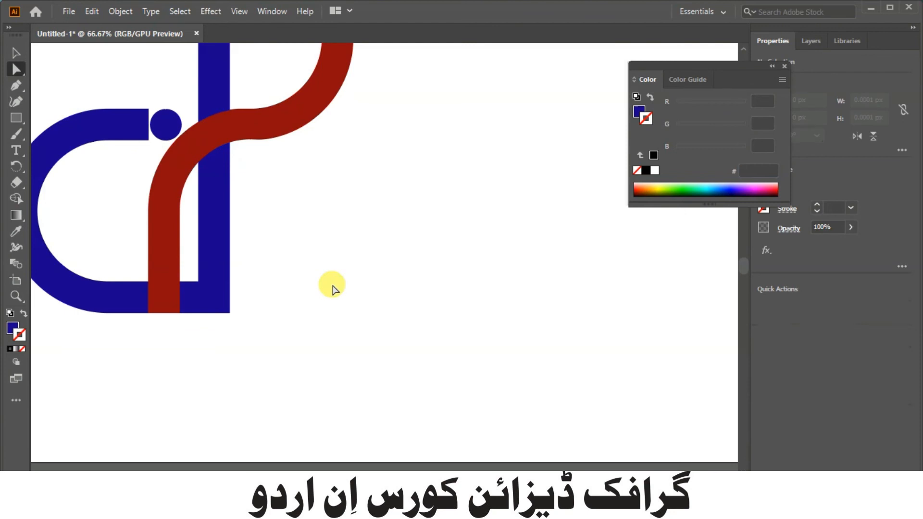
# - Examine the dark red and blue mark, checking the blue circle's fit beside the open end of the blue outline
pyautogui.scroll(-2, 330, 287)
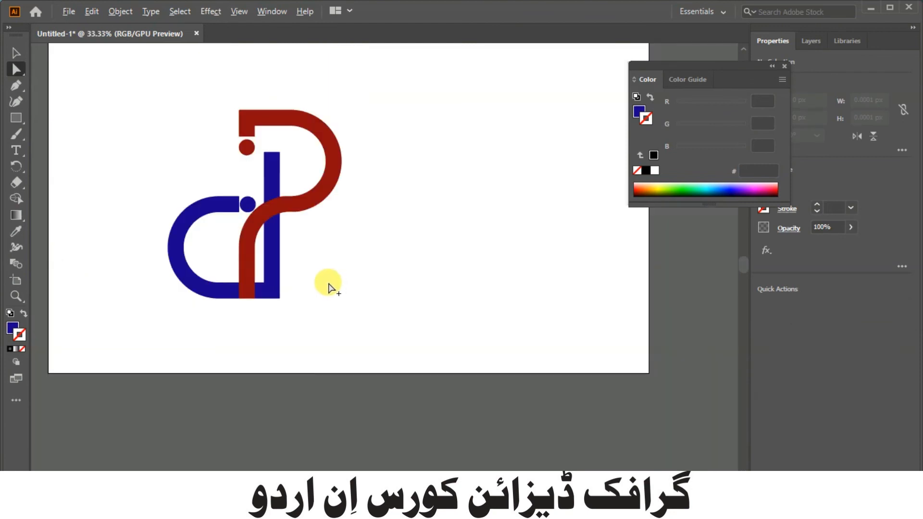
pyautogui.scroll(-1, 330, 287)
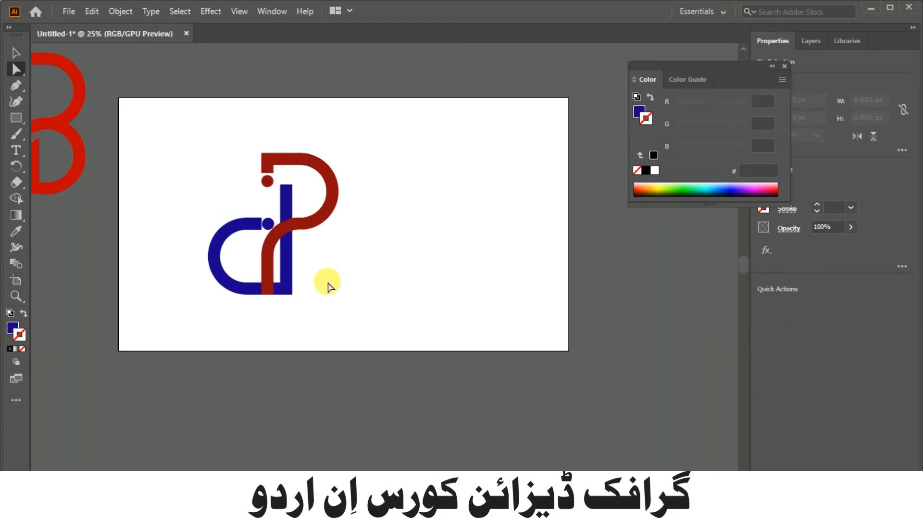
pyautogui.press('alt')
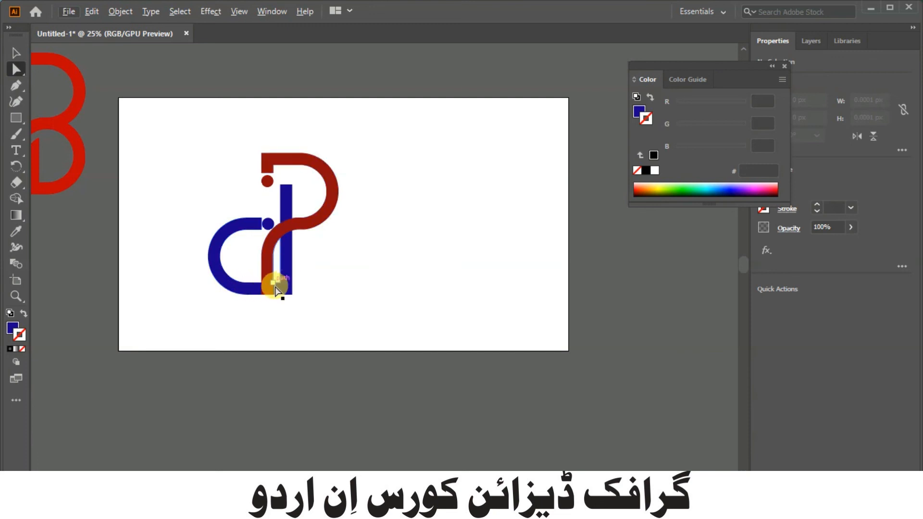
pyautogui.scroll(5, 263, 237)
pyautogui.click(263, 190)
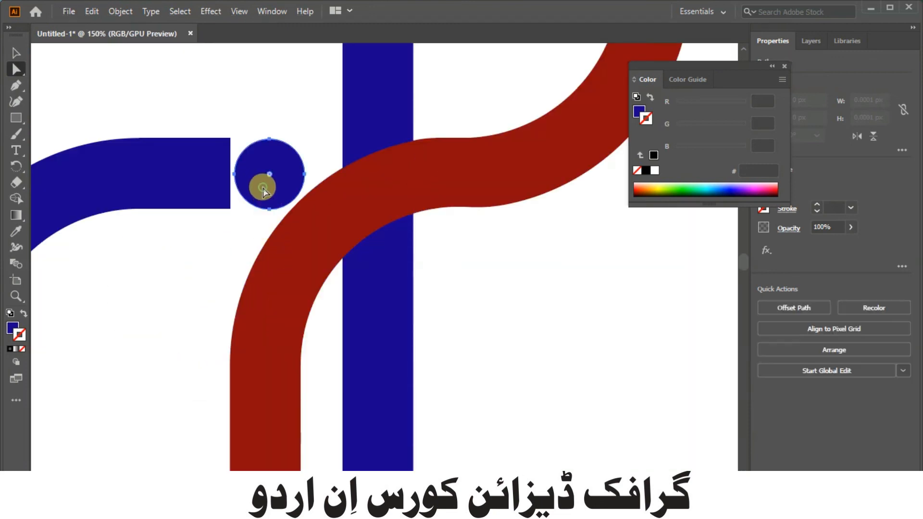
pyautogui.click(13, 51)
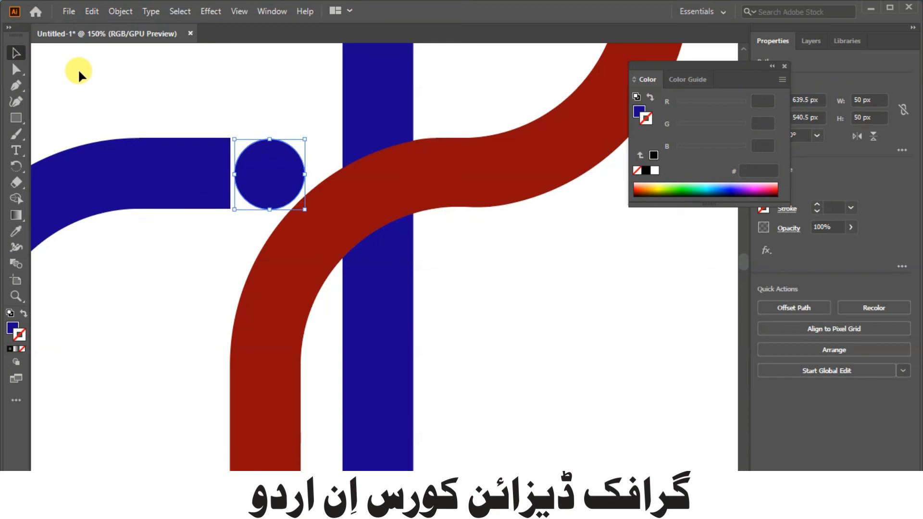
pyautogui.click(157, 88)
pyautogui.scroll(-2, 157, 87)
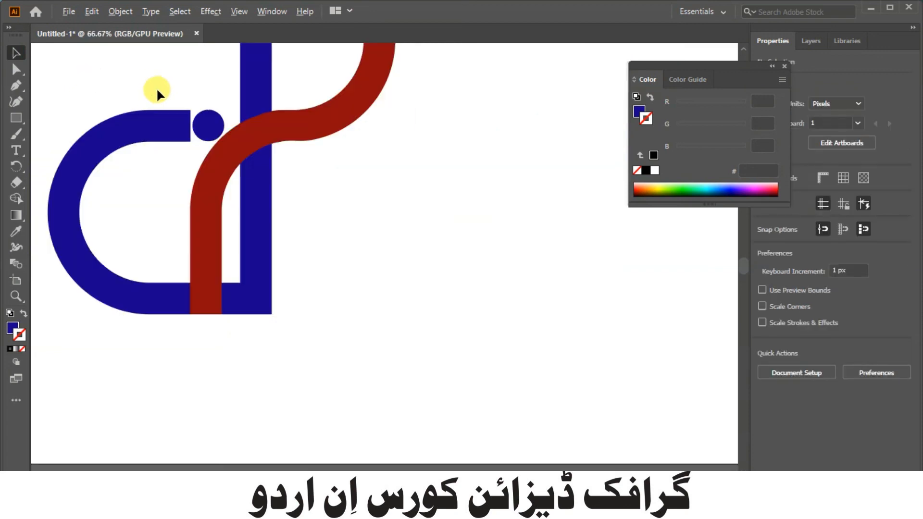
pyautogui.scroll(-4, 159, 91)
pyautogui.scroll(2, 187, 138)
# - Check the red circle's placement below the red outline's open end and how the S-shaped band crosses the blue bar
pyautogui.click(220, 135)
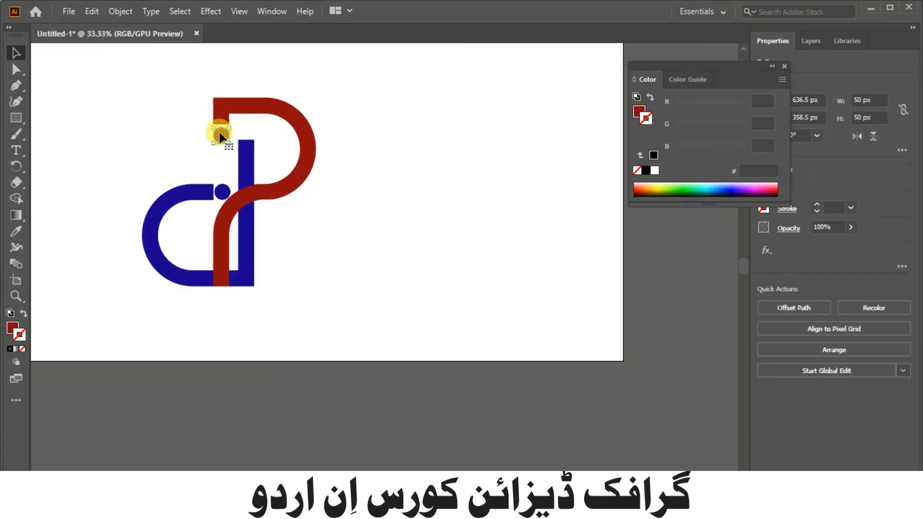
pyautogui.click(199, 150)
pyautogui.click(220, 136)
pyautogui.click(205, 154)
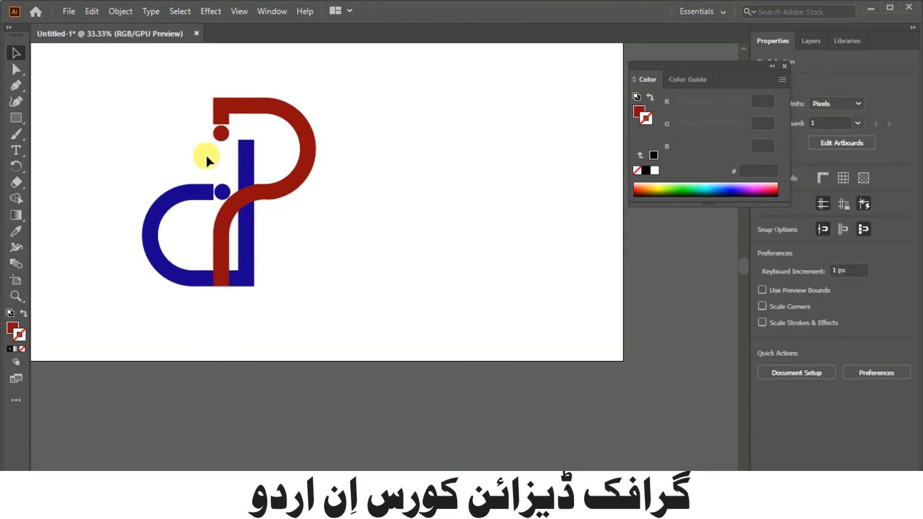
pyautogui.scroll(-2, 185, 165)
pyautogui.scroll(2, 181, 175)
pyautogui.click(245, 185)
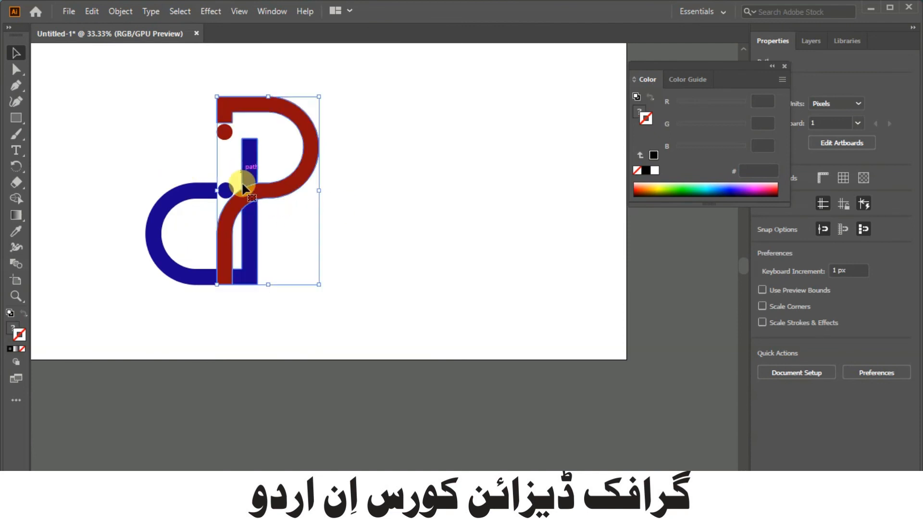
pyautogui.click(272, 219)
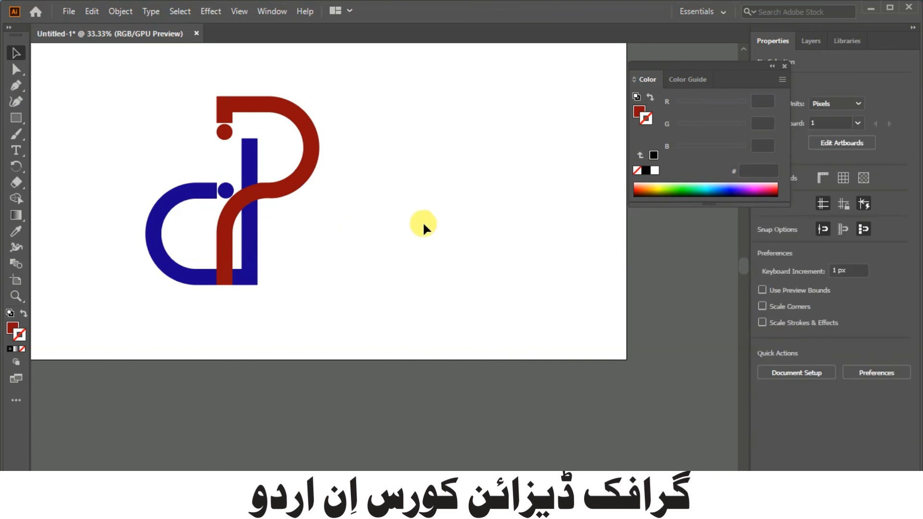
# - Group all shapes of the dark red and blue mark and move the group to the right half of the artboard
pyautogui.scroll(-3, 419, 217)
pyautogui.scroll(3, 420, 196)
pyautogui.moveTo(414, 195); pyautogui.dragTo(103, 382)
pyautogui.rightClick(228, 278)
pyautogui.click(260, 295)
pyautogui.click(447, 243)
pyautogui.moveTo(289, 249); pyautogui.dragTo(517, 239)
pyautogui.click(302, 305)
# - Move the bright red B-shaped mark onto the artboard, to the left of the dark red and blue mark
pyautogui.scroll(-2, 293, 300)
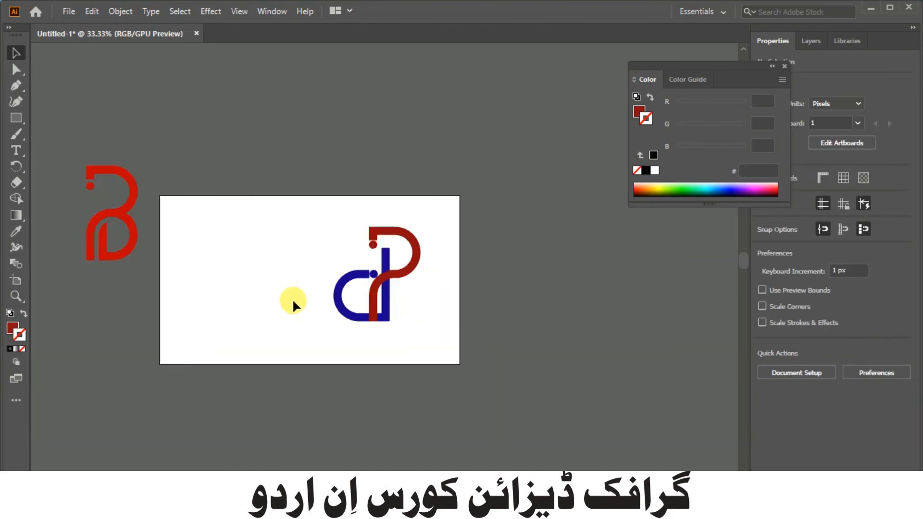
pyautogui.moveTo(123, 253); pyautogui.dragTo(271, 305)
pyautogui.click(299, 323)
pyautogui.click(268, 277)
pyautogui.rightClick(269, 272)
pyautogui.click(307, 315)
# - Enlarge both marks side by side on the artboard, with the dark red and blue one about 812 px high, and deselect
pyautogui.moveTo(216, 200); pyautogui.dragTo(431, 341)
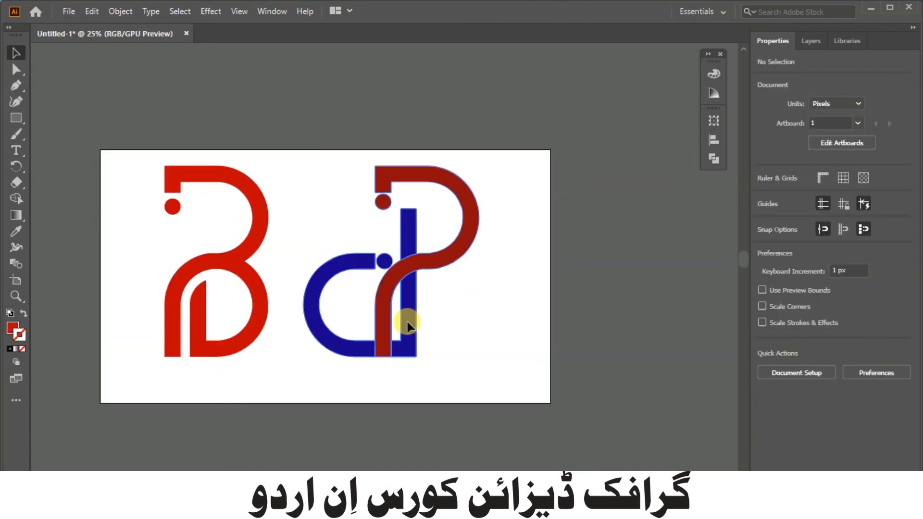
pyautogui.click(408, 324)
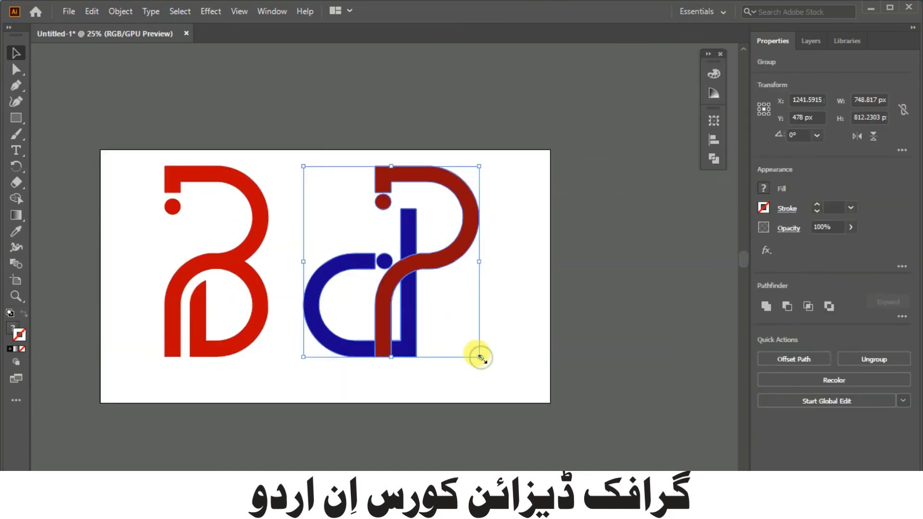
pyautogui.click(483, 370)
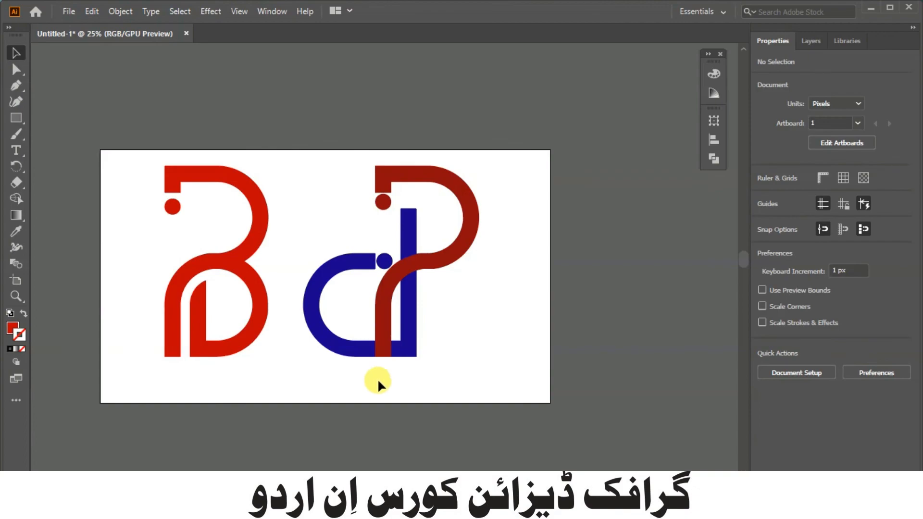